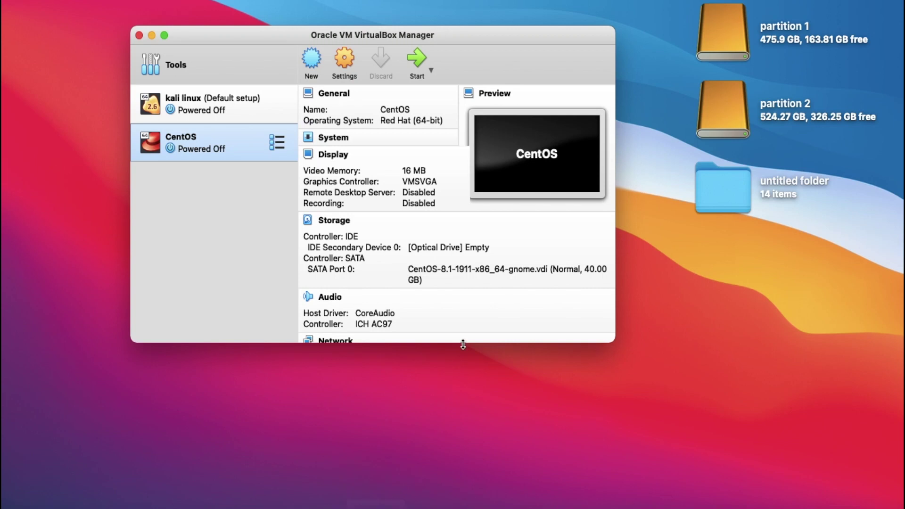
Browse partition 1 through Virtualbox VMs > Linux into the kali linux VM folder.
{"action": "mouse_move", "coordinate": [279, 111]}
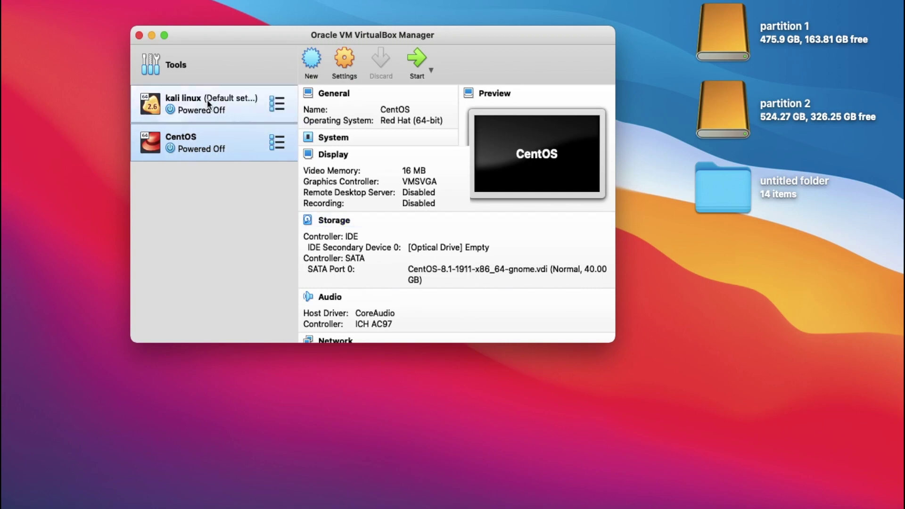
{"action": "double_click", "coordinate": [727, 32]}
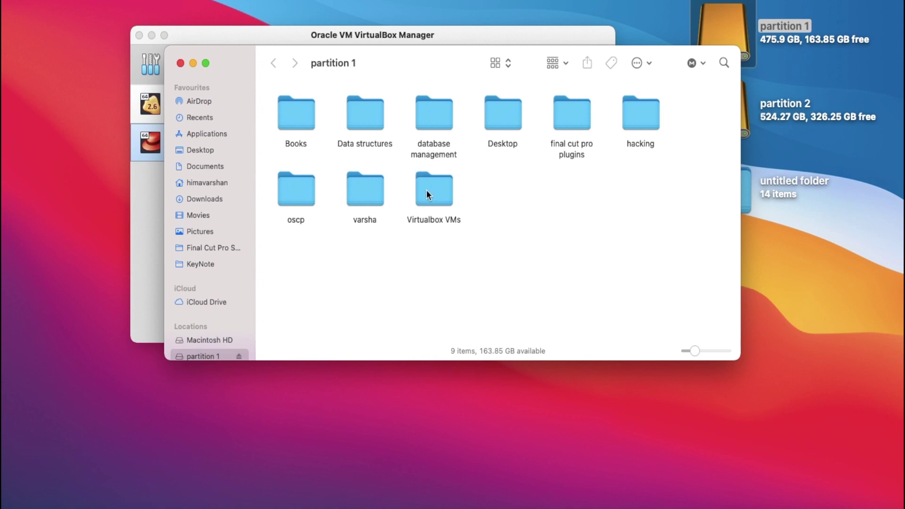
{"action": "double_click", "coordinate": [427, 194]}
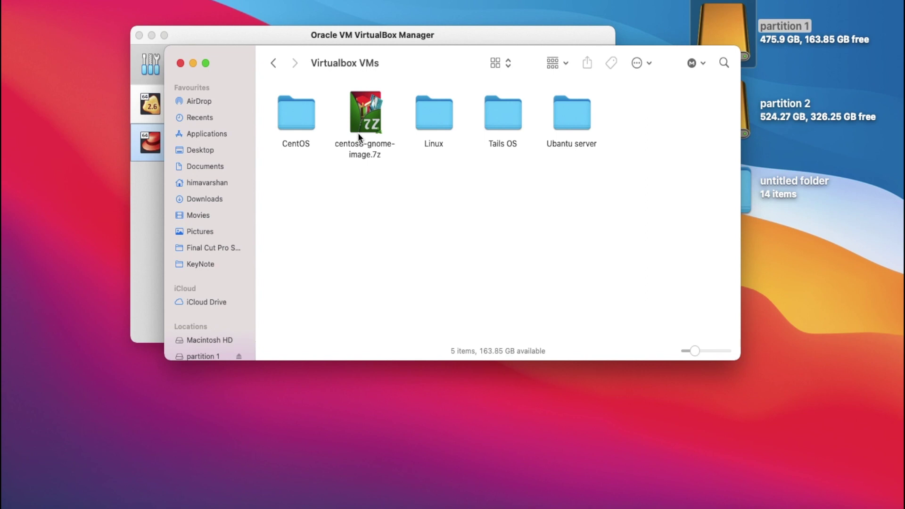
{"action": "double_click", "coordinate": [436, 113]}
{"action": "double_click", "coordinate": [289, 101]}
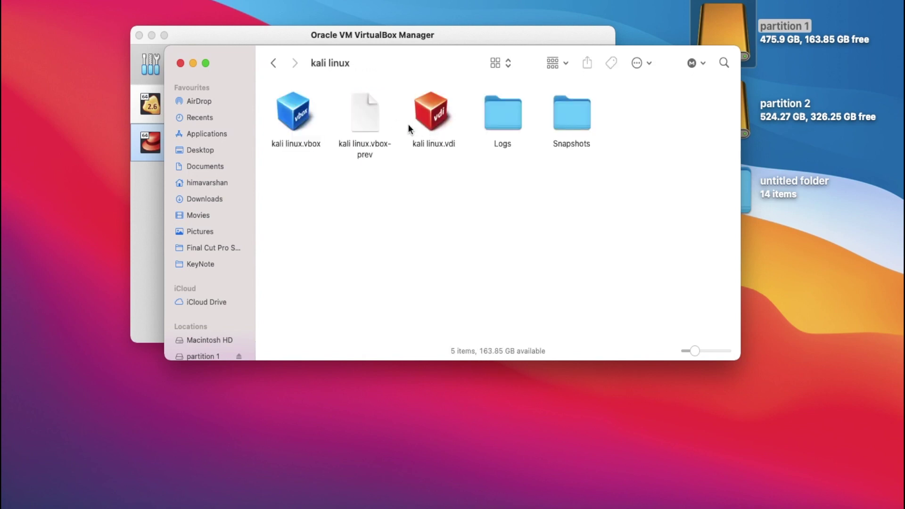
Check the CentOS folder's disk image, back out to partition 1, and minimize Finder.
{"action": "left_click", "coordinate": [271, 60]}
{"action": "left_click", "coordinate": [271, 60]}
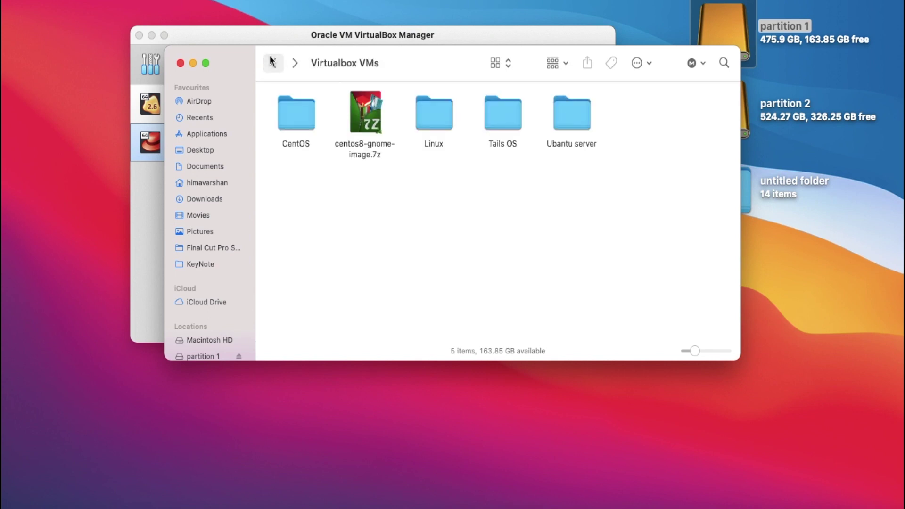
{"action": "double_click", "coordinate": [301, 110]}
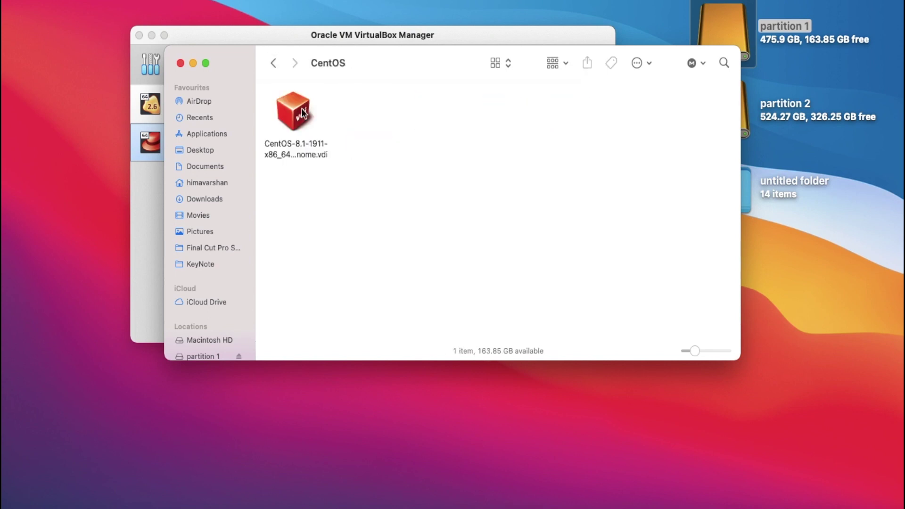
{"action": "left_click", "coordinate": [273, 63]}
{"action": "left_click", "coordinate": [273, 64]}
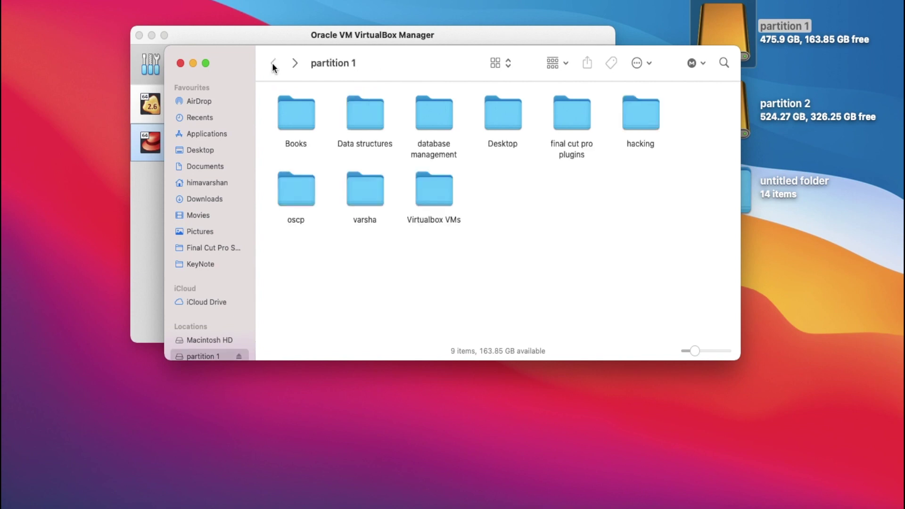
{"action": "left_click", "coordinate": [193, 63]}
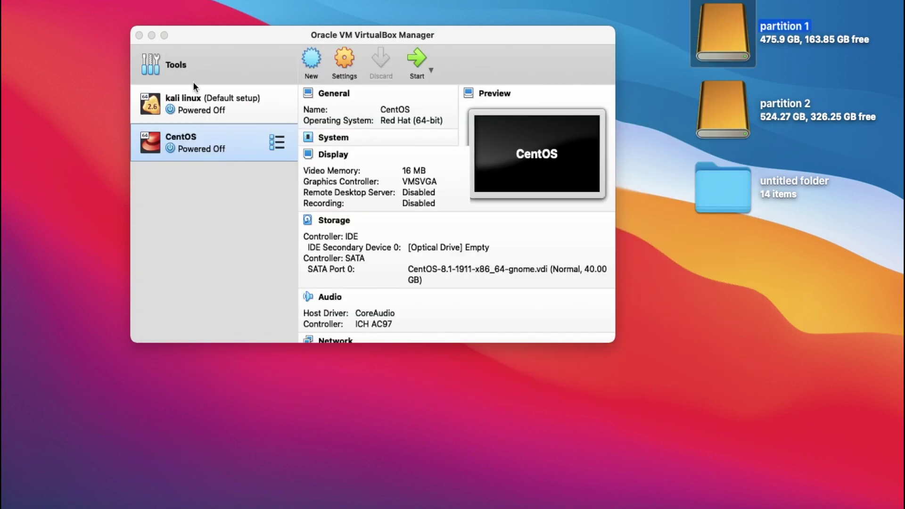
Start the kali linux VM and dismiss the keyboard and mouse capture notices.
{"action": "left_click", "coordinate": [192, 96]}
{"action": "left_click", "coordinate": [413, 58]}
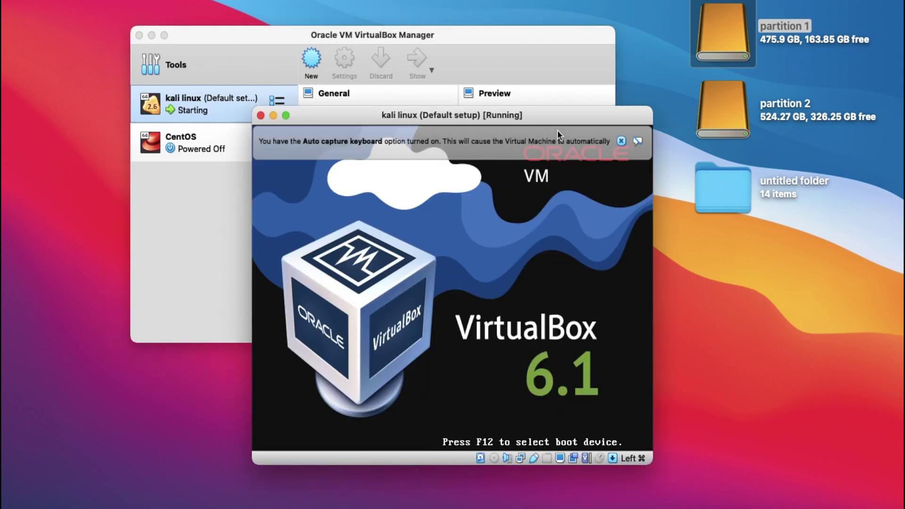
{"action": "left_click", "coordinate": [620, 141]}
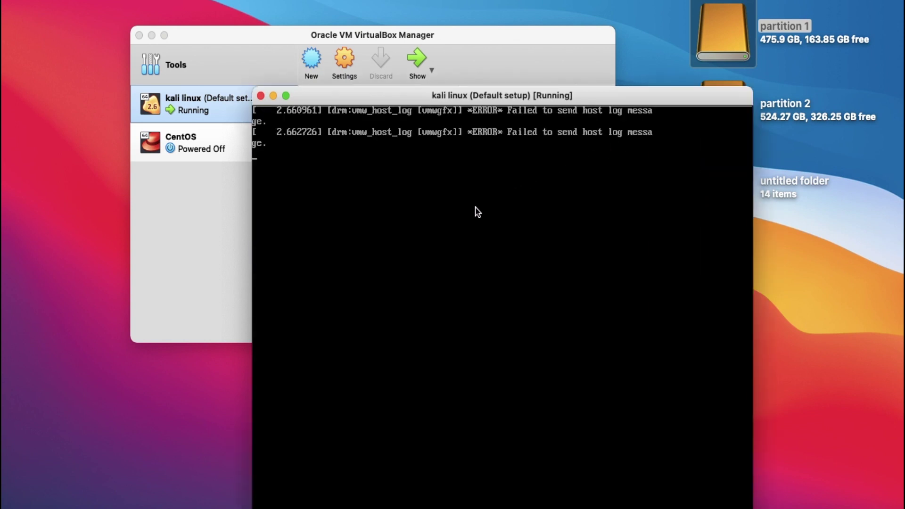
{"action": "left_click", "coordinate": [722, 121]}
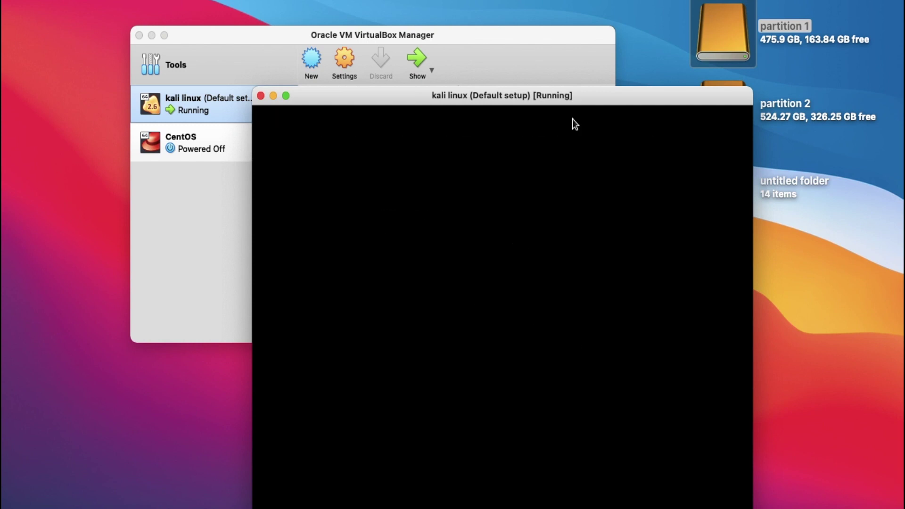
Log in to Kali as root with the account password.
{"action": "type", "text": "root"}
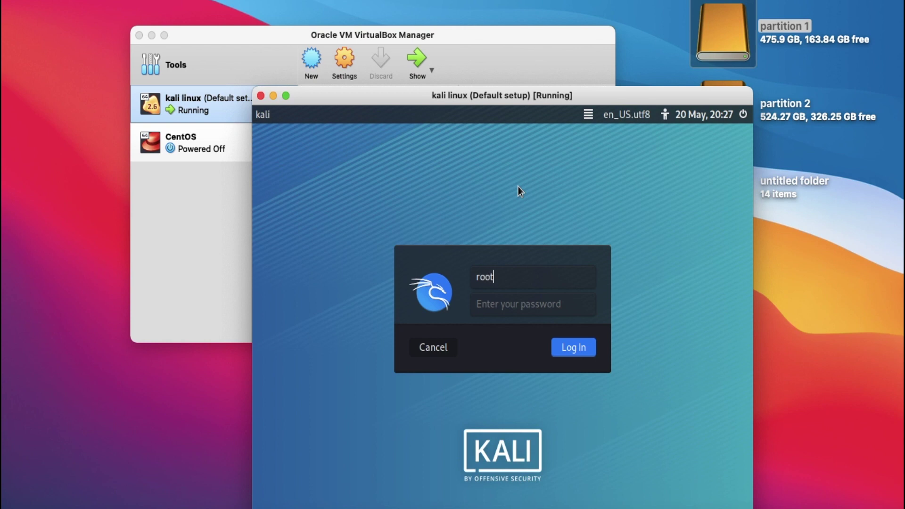
{"action": "key", "text": "Tab"}
{"action": "type", "text": "toor"}
{"action": "key", "text": "Return"}
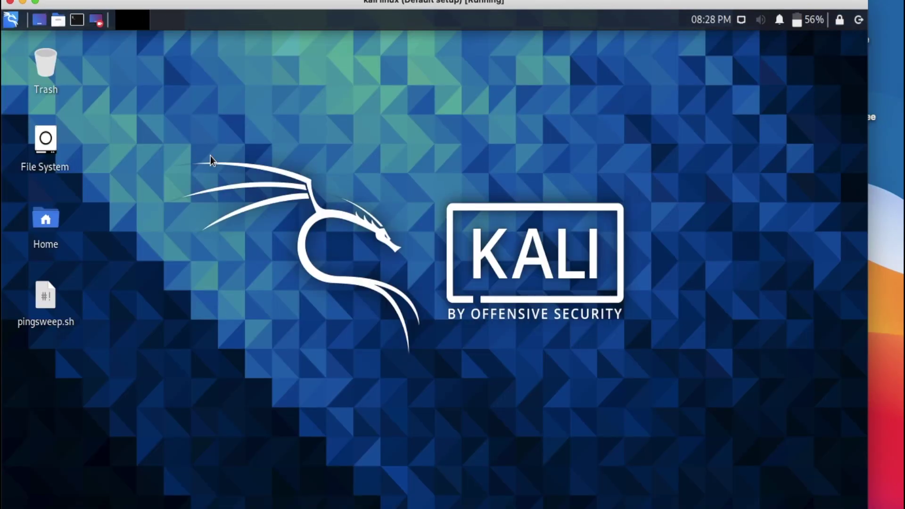
Create a new desktop folder named 'kali linux'.
{"action": "right_click", "coordinate": [211, 156]}
{"action": "left_click", "coordinate": [254, 204]}
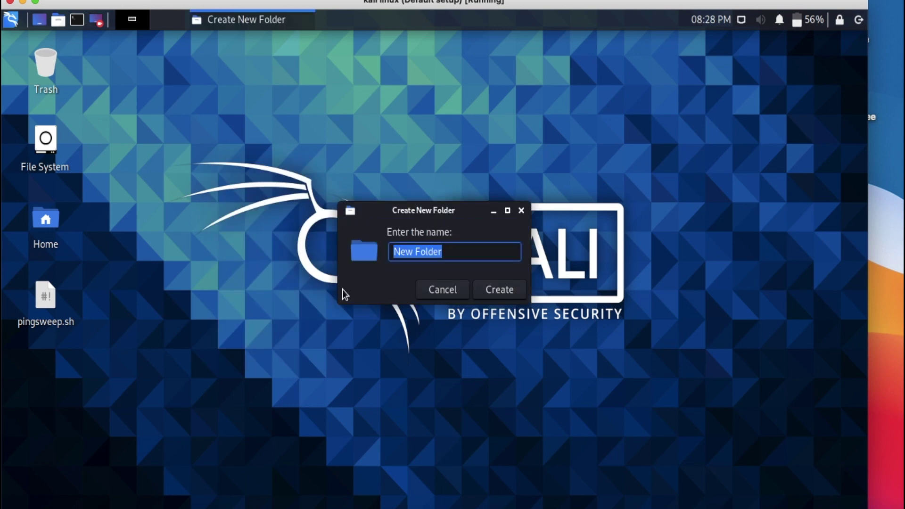
{"action": "type", "text": "kali linux"}
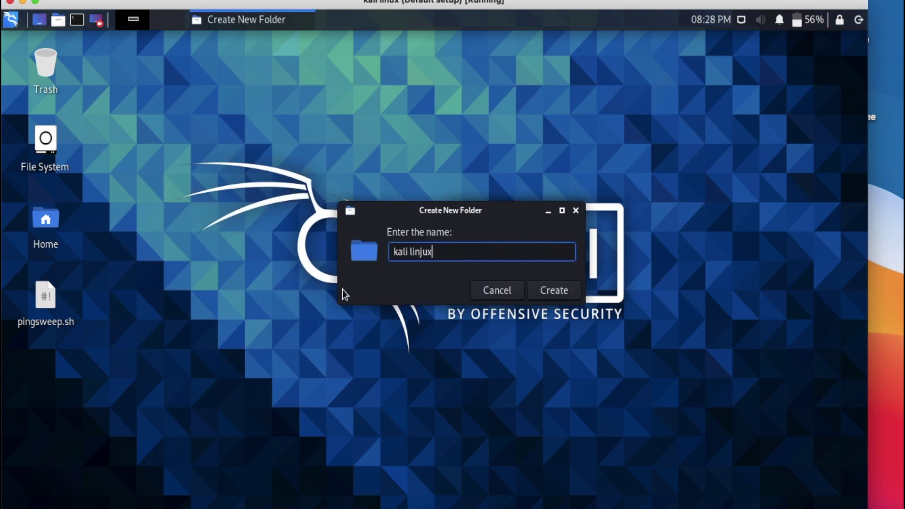
{"action": "key", "text": "Return"}
Power off the kali linux VM and select the CentOS machine.
{"action": "key", "text": "super+q"}
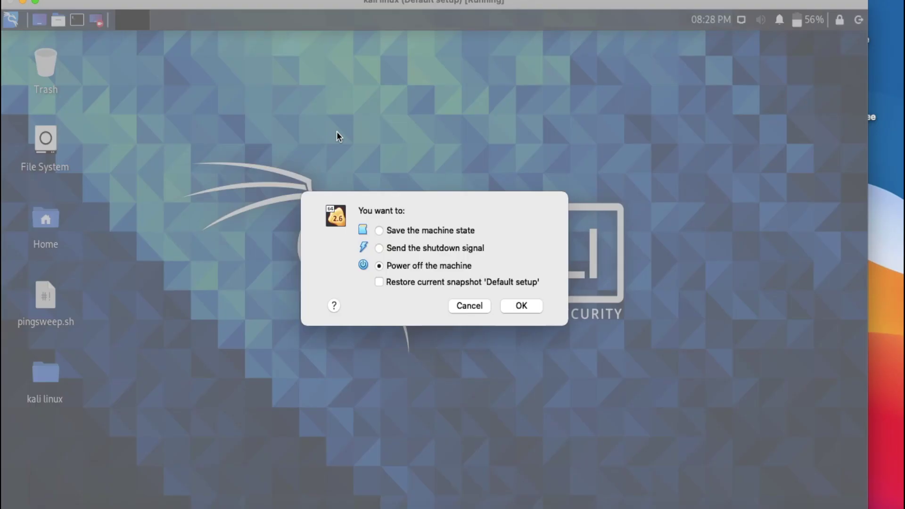
{"action": "left_click", "coordinate": [520, 305]}
{"action": "left_click", "coordinate": [196, 139]}
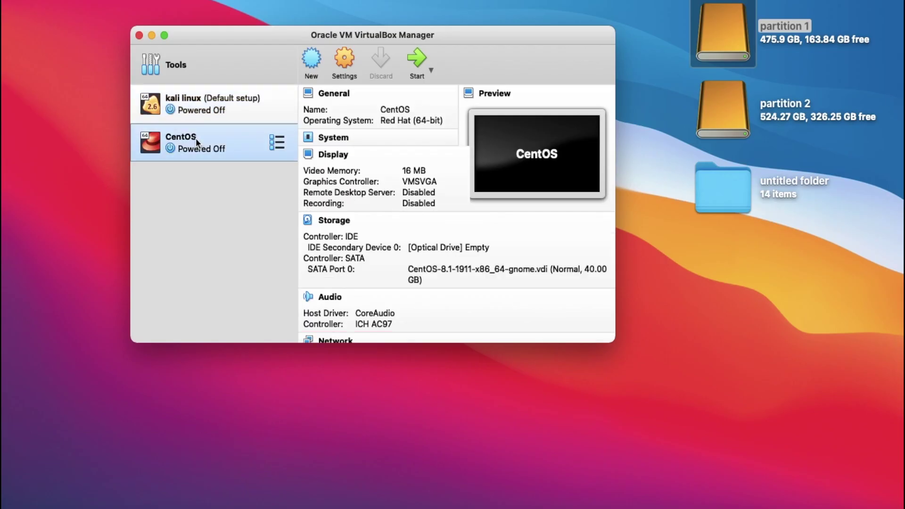
Boot CentOS's default kernel, sign in as root, and launch Files from Activities.
{"action": "left_click", "coordinate": [417, 59]}
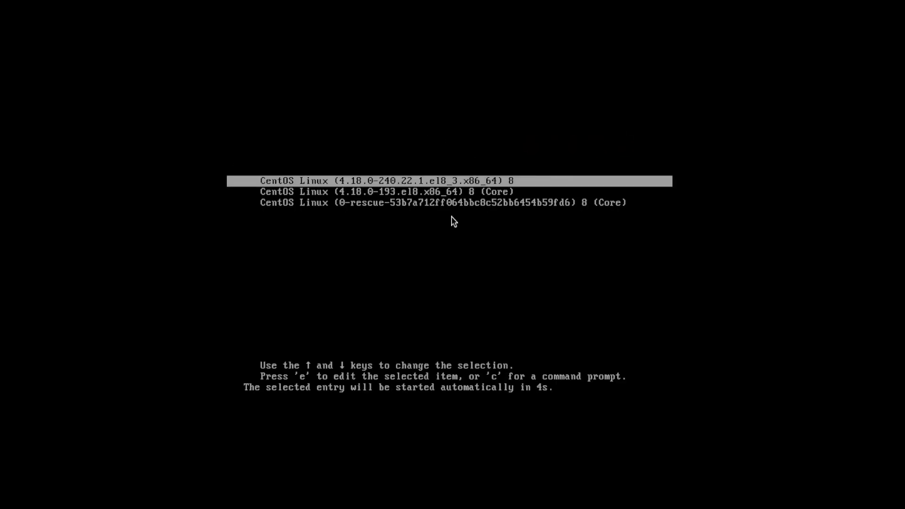
{"action": "key", "text": "Return"}
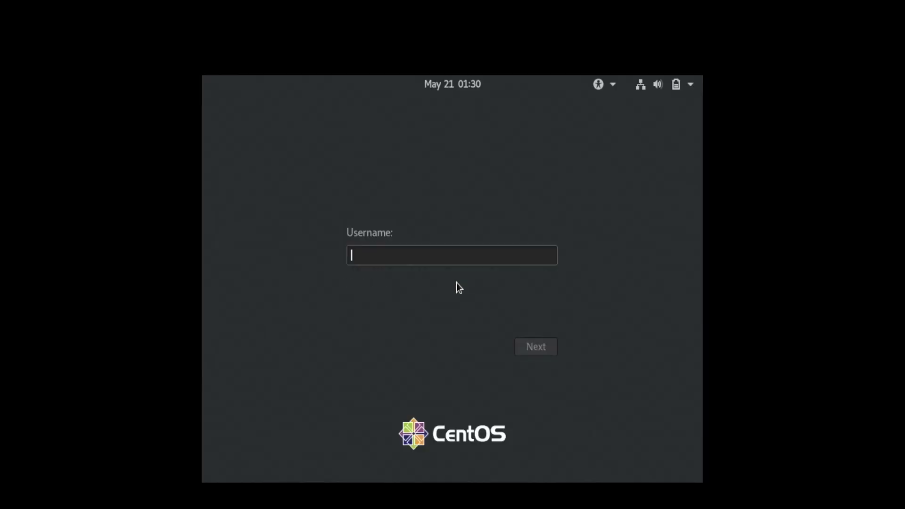
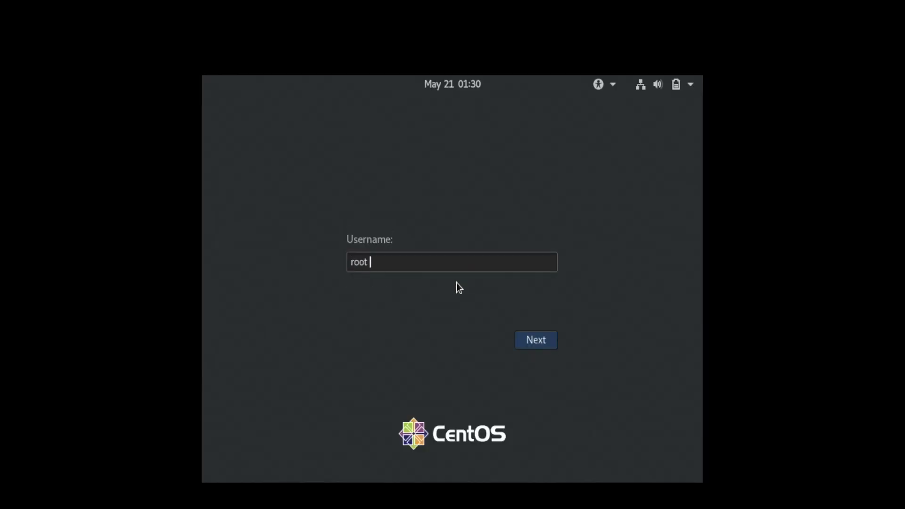
{"action": "key", "text": "Return"}
{"action": "key", "text": "Return"}
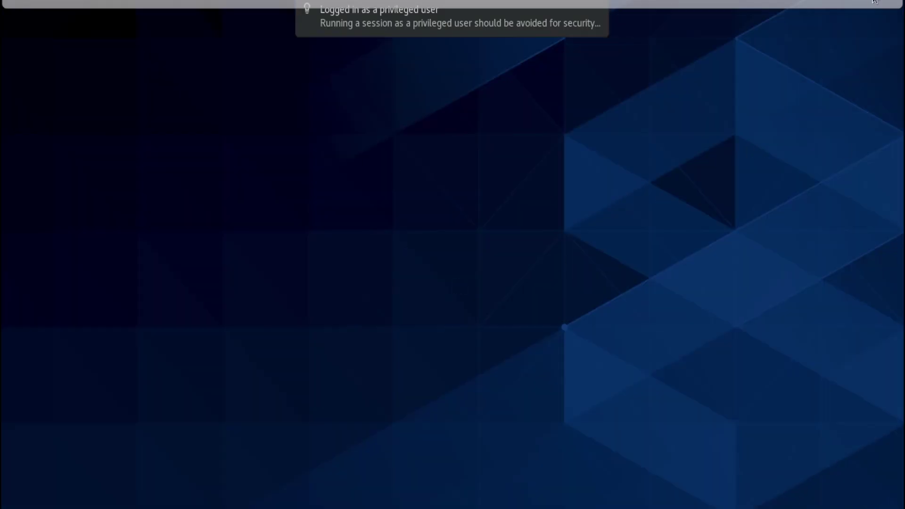
{"action": "left_click", "coordinate": [19, 1]}
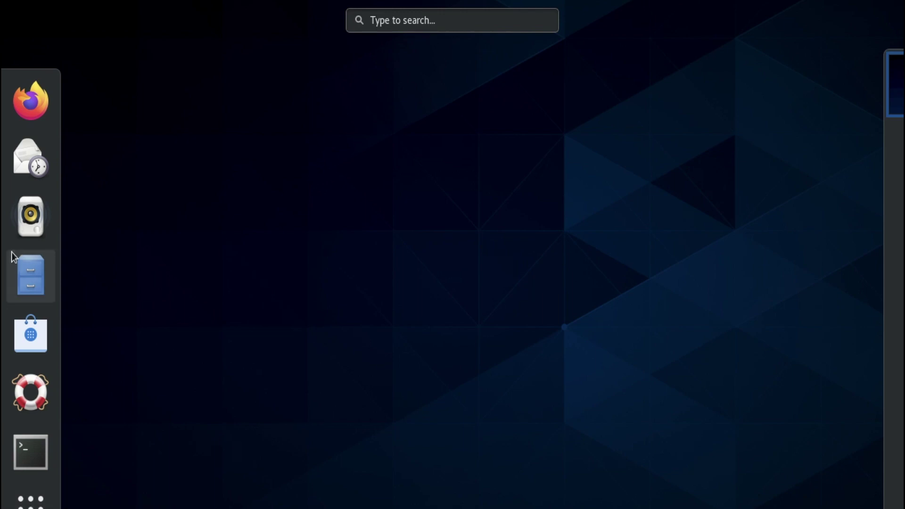
{"action": "left_click", "coordinate": [35, 297]}
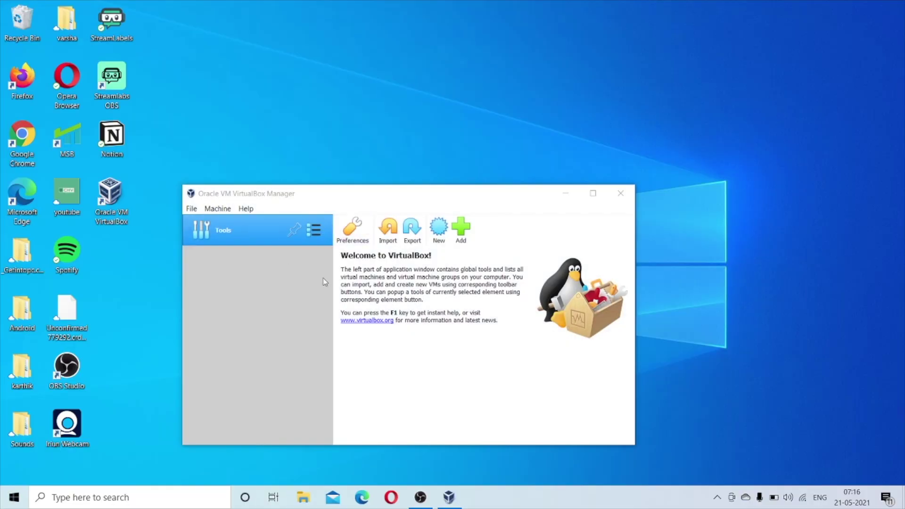
Create a Linux VM named 'linux' with 2096 MB memory, using an existing hard disk.
{"action": "left_click", "coordinate": [444, 231]}
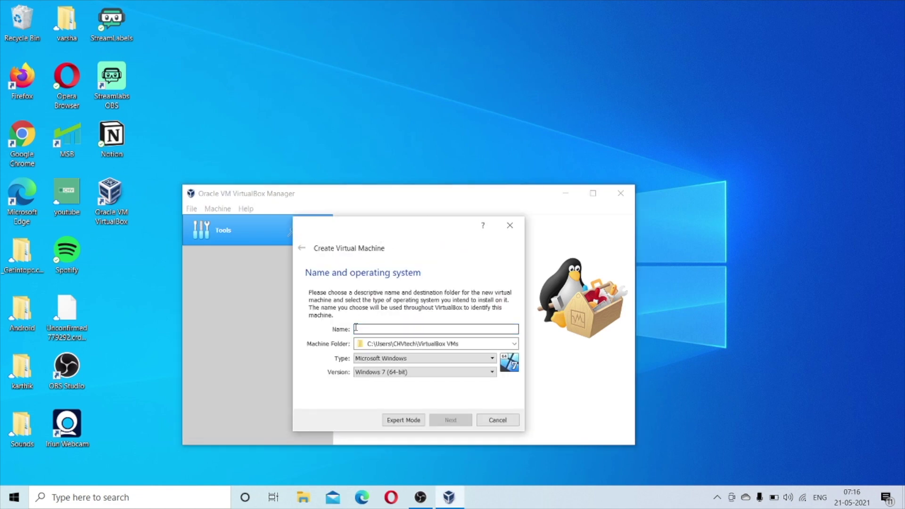
{"action": "type", "text": "linux"}
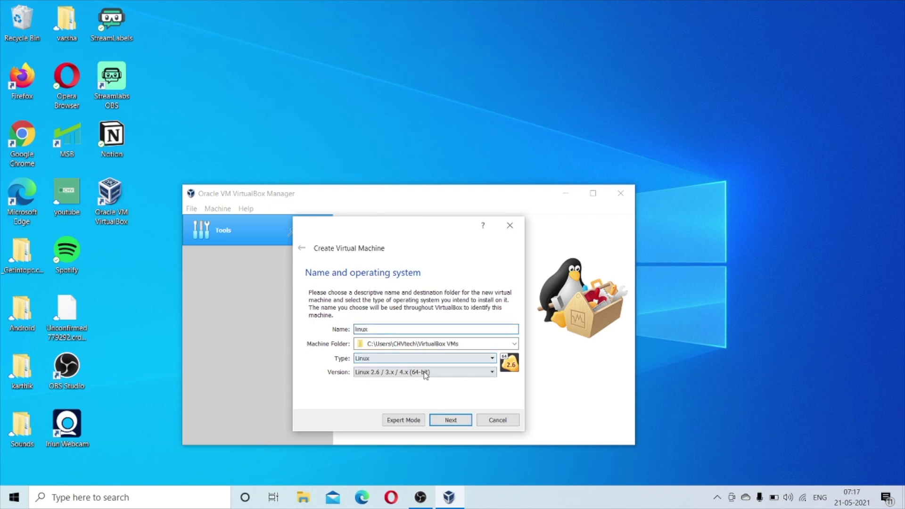
{"action": "left_click", "coordinate": [393, 359]}
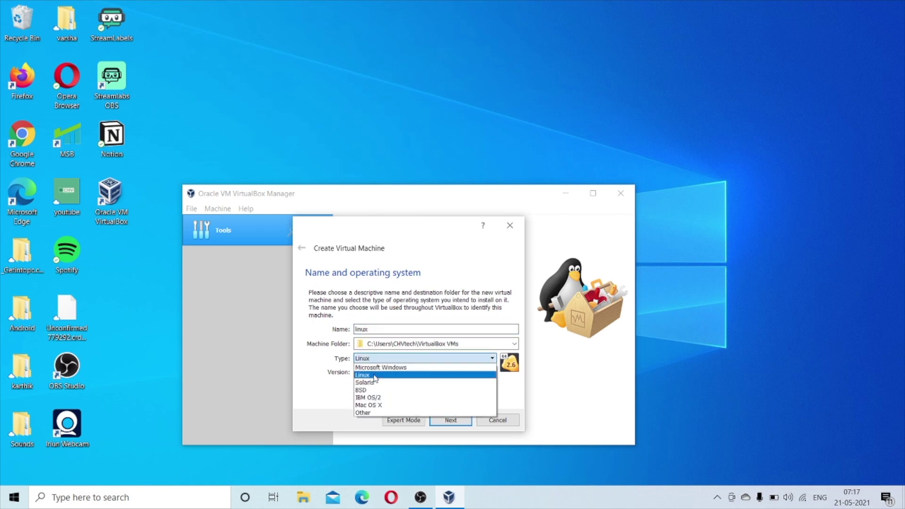
{"action": "left_click", "coordinate": [376, 375]}
{"action": "left_click", "coordinate": [449, 420]}
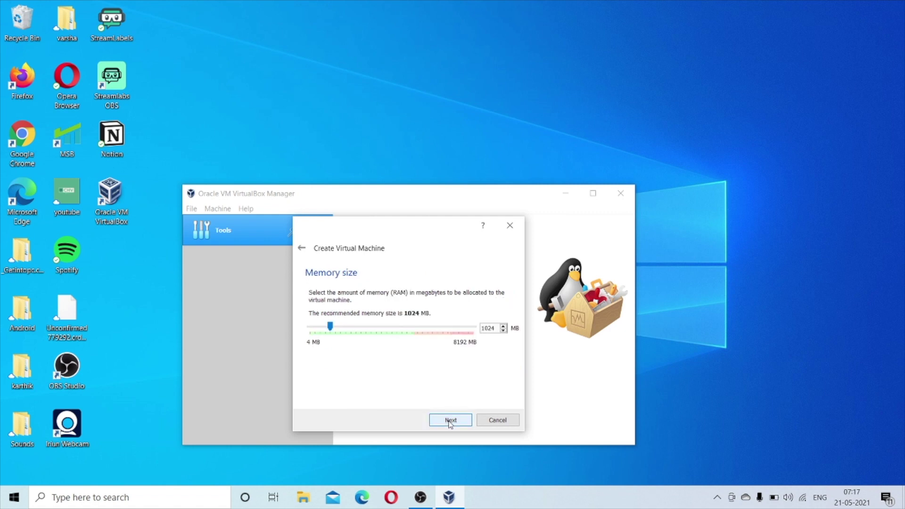
{"action": "double_click", "coordinate": [484, 328]}
{"action": "type", "text": "2096"}
{"action": "left_click", "coordinate": [449, 420]}
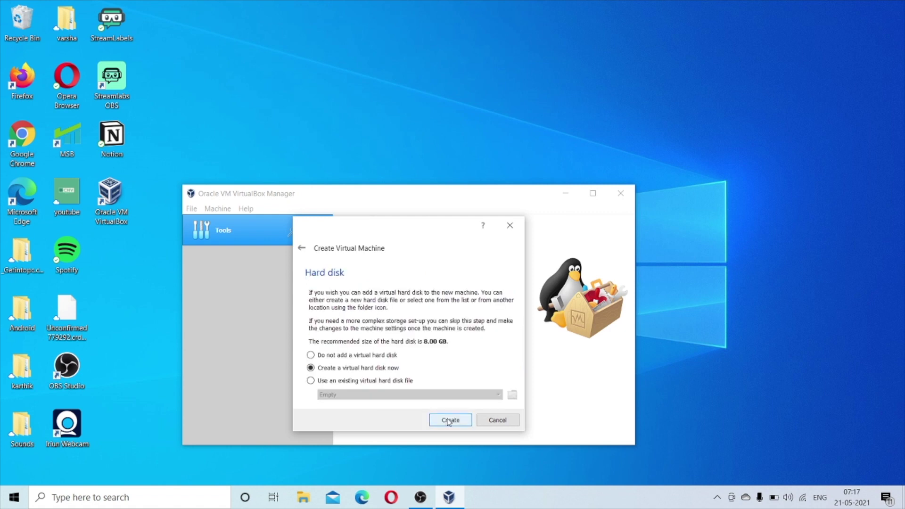
{"action": "left_click", "coordinate": [311, 381]}
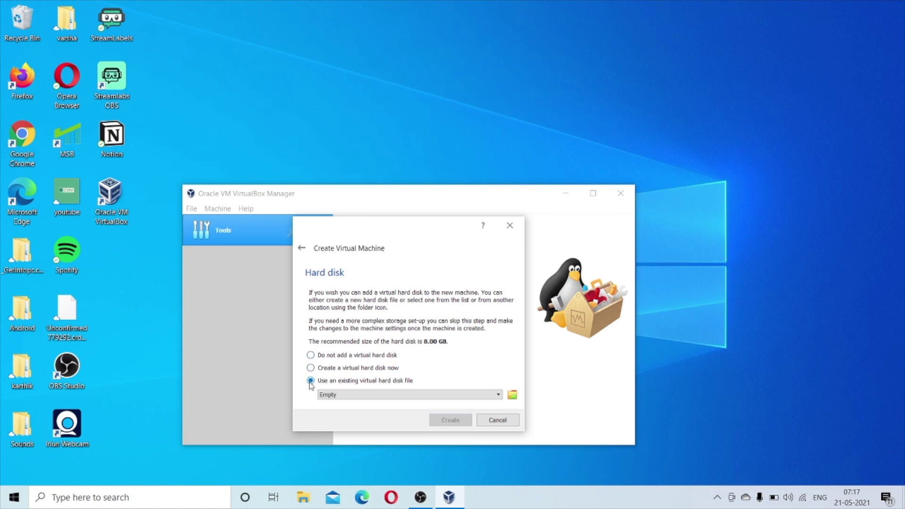
Add a disk file, browsing to E:\Virtualbox VMs\Linux\kali linux.
{"action": "left_click", "coordinate": [513, 394]}
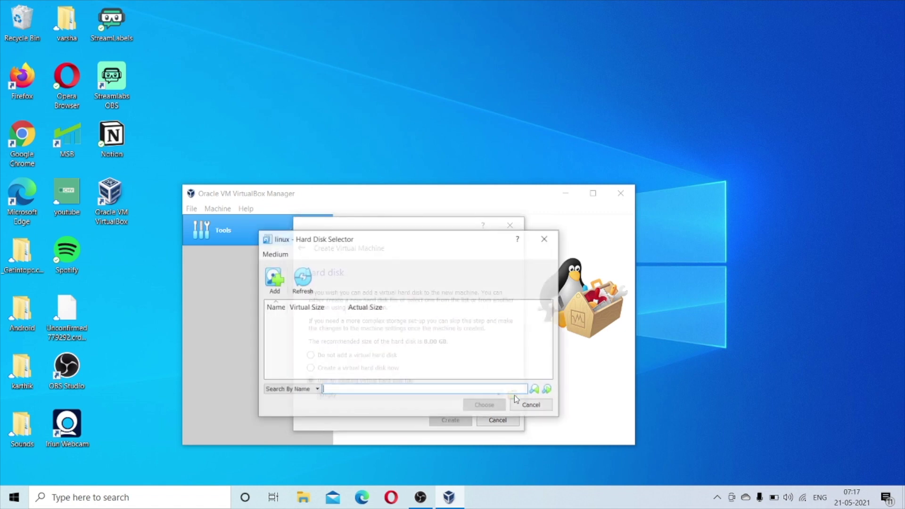
{"action": "left_click", "coordinate": [274, 279]}
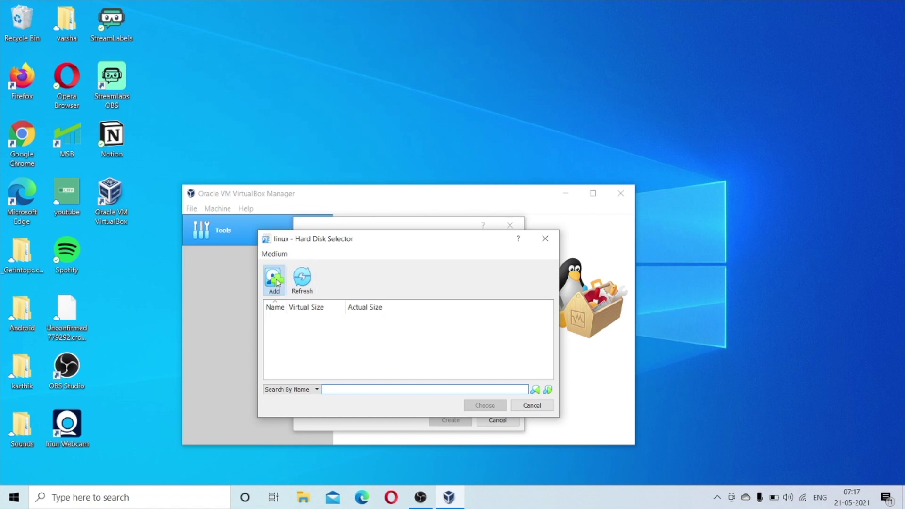
{"action": "scroll", "coordinate": [298, 339], "scroll_direction": "down", "scroll_amount": 4}
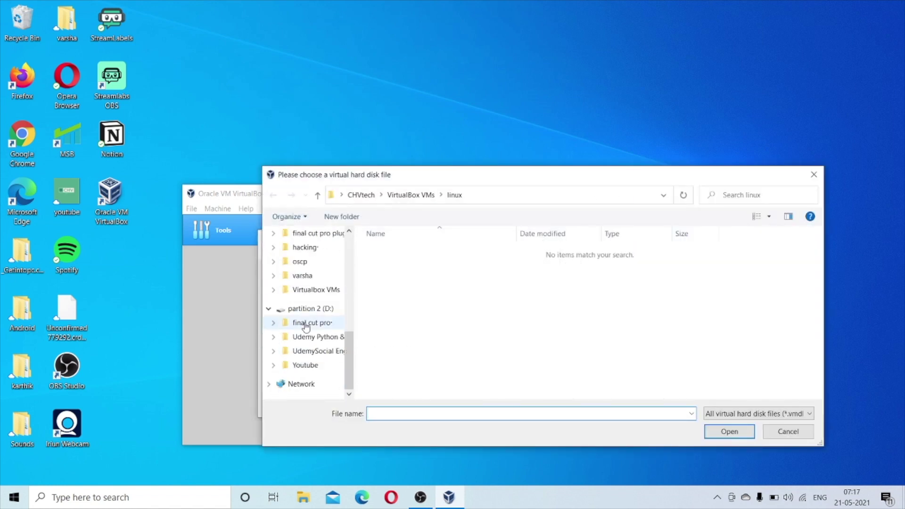
{"action": "scroll", "coordinate": [298, 294], "scroll_direction": "up", "scroll_amount": 2}
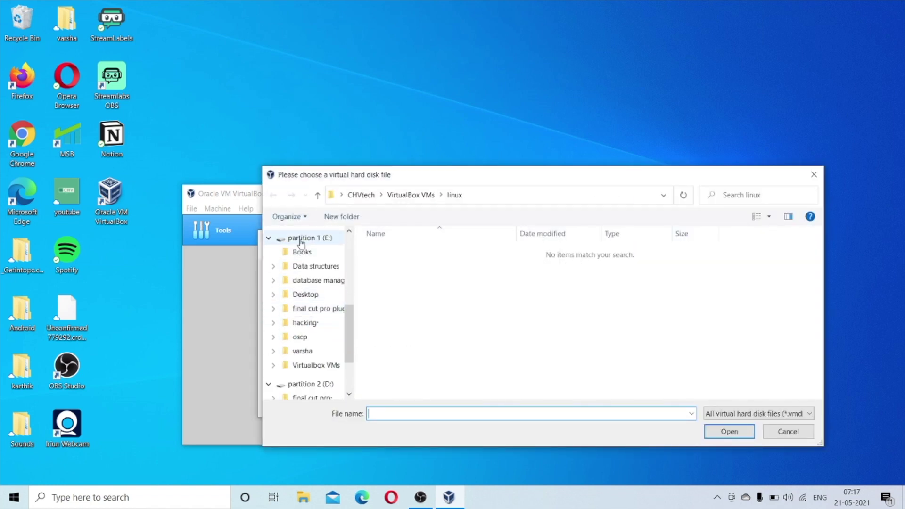
{"action": "left_click", "coordinate": [301, 238]}
{"action": "scroll", "coordinate": [427, 386], "scroll_direction": "down", "scroll_amount": 1}
{"action": "scroll", "coordinate": [428, 387], "scroll_direction": "down", "scroll_amount": 1}
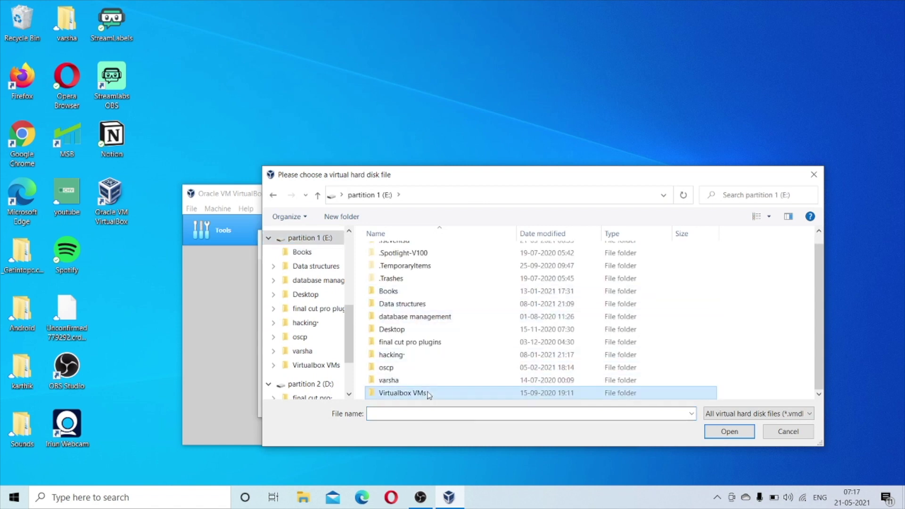
{"action": "double_click", "coordinate": [426, 395]}
{"action": "double_click", "coordinate": [389, 265]}
{"action": "double_click", "coordinate": [398, 253]}
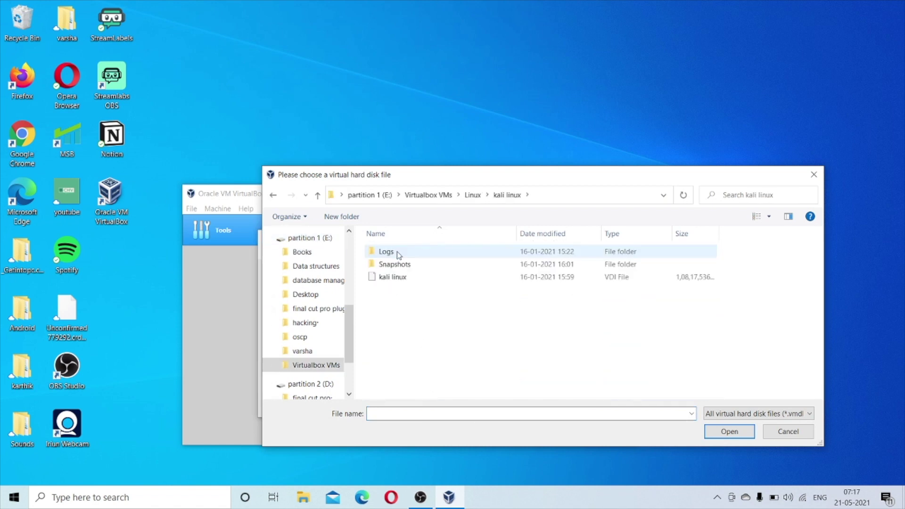
Load kali linux.vdi as the linux VM's disk and create the machine.
{"action": "left_click", "coordinate": [399, 280]}
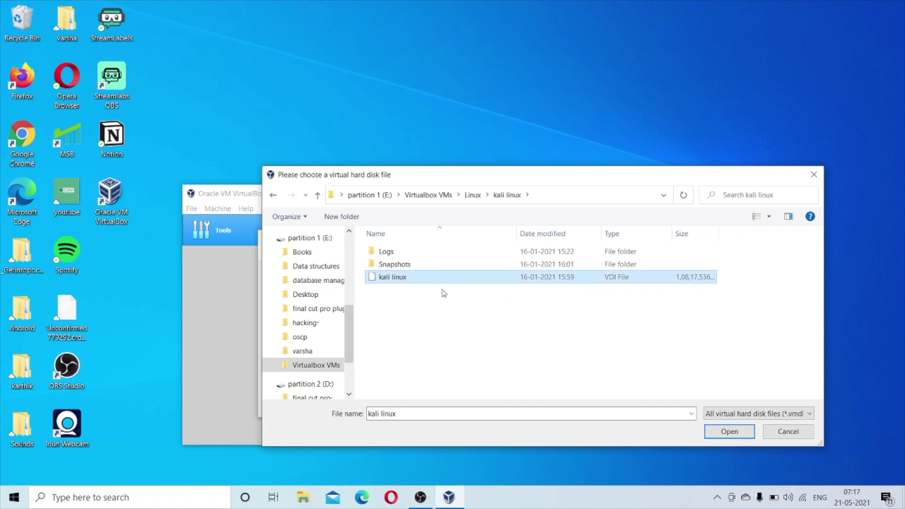
{"action": "left_click", "coordinate": [729, 431]}
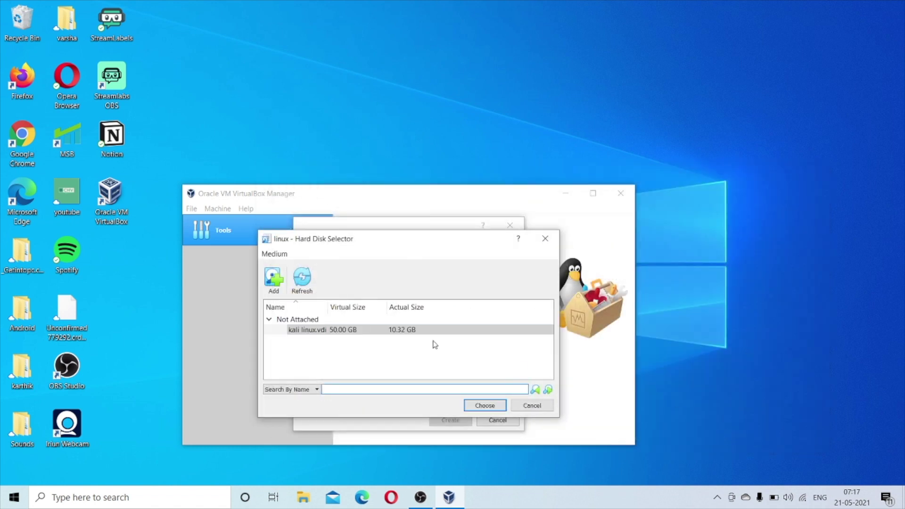
{"action": "left_click", "coordinate": [485, 405]}
{"action": "left_click", "coordinate": [452, 421]}
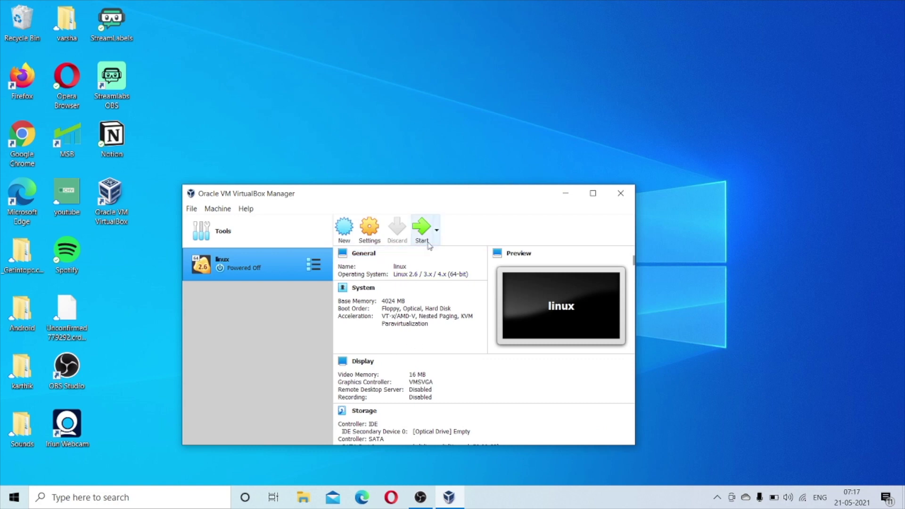
Boot the linux VM and log in to the Kali desktop.
{"action": "left_click", "coordinate": [427, 229]}
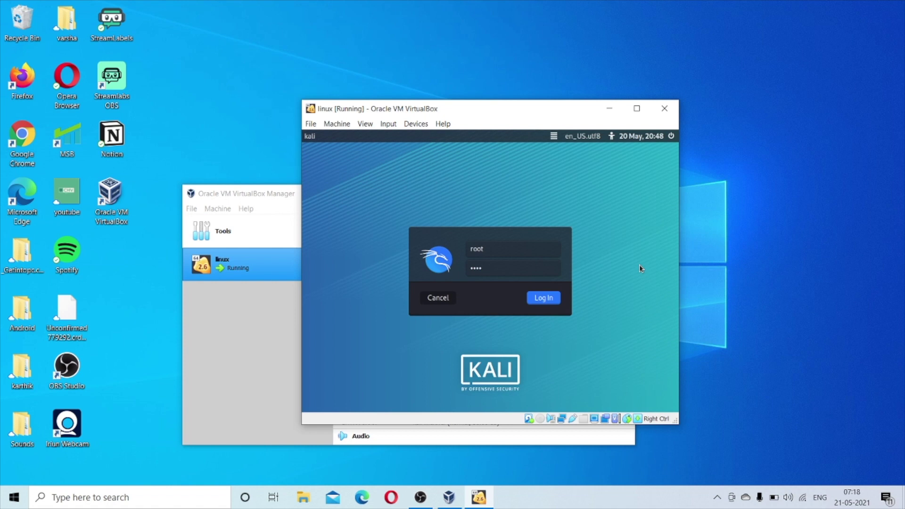
{"action": "key", "text": "Return"}
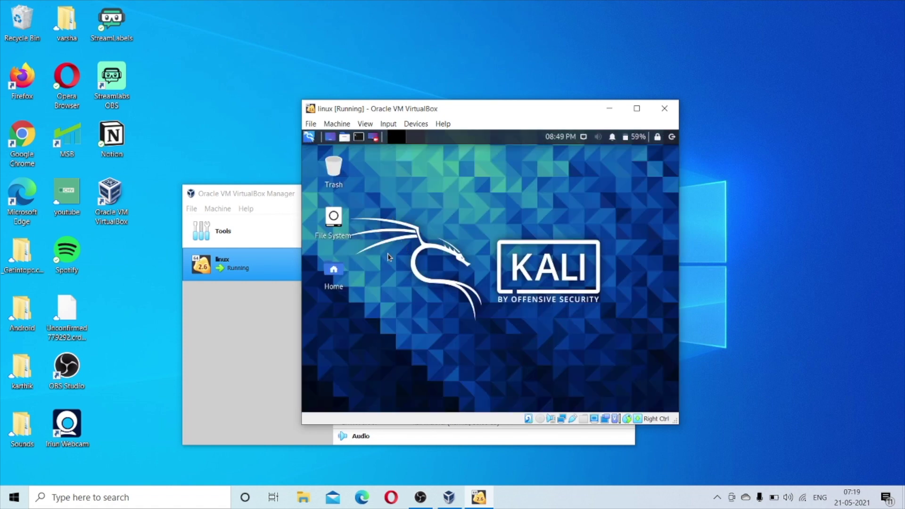
{"action": "right_click", "coordinate": [424, 252]}
{"action": "left_click", "coordinate": [408, 263]}
Power off the linux VM and return to its details page.
{"action": "left_click", "coordinate": [664, 108]}
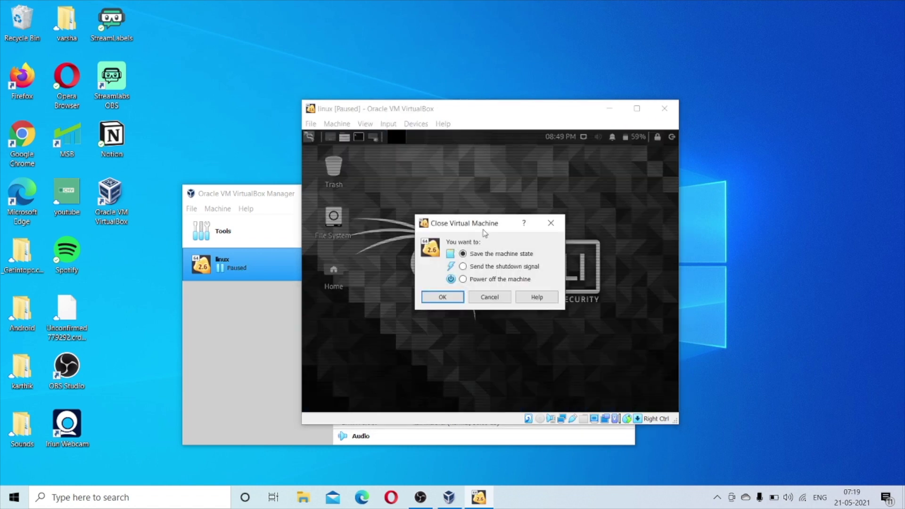
{"action": "left_click", "coordinate": [464, 281]}
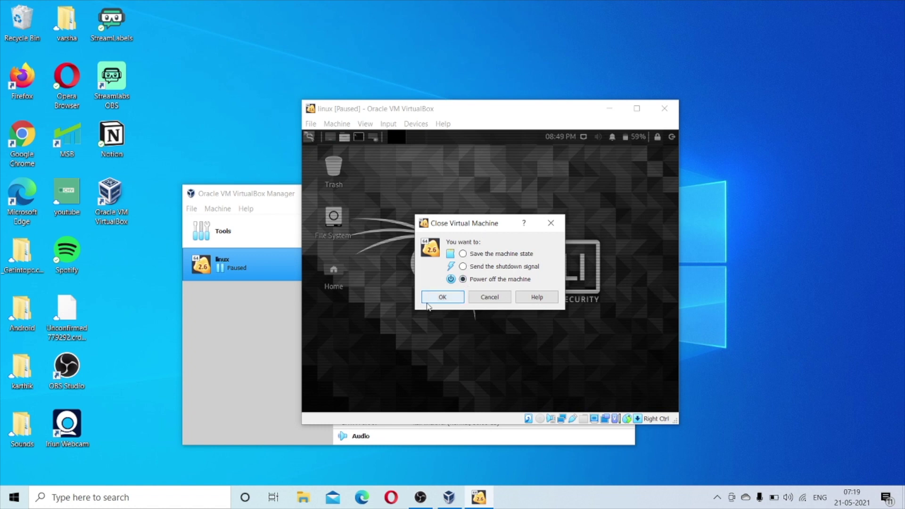
{"action": "left_click", "coordinate": [434, 299]}
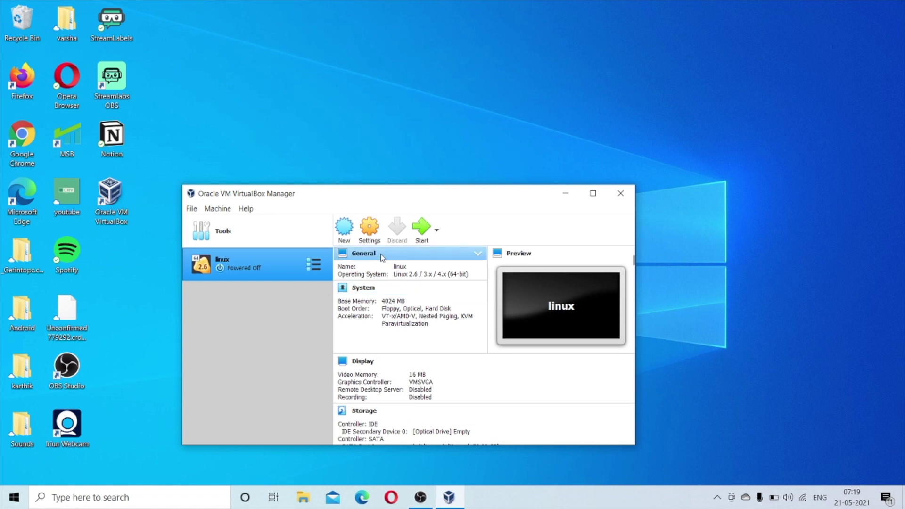
{"action": "left_click", "coordinate": [293, 290]}
{"action": "left_click", "coordinate": [272, 268]}
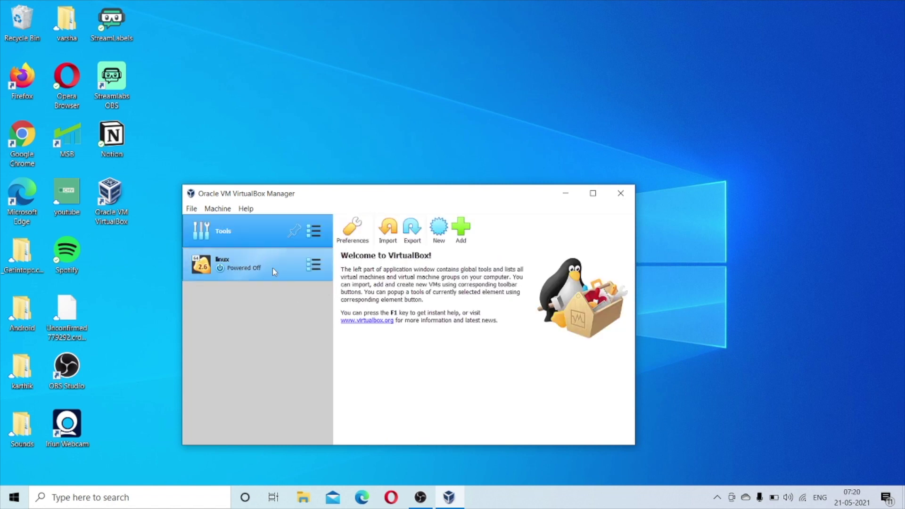
In Preferences > Extensions, load the downloaded Extension Pack file from Downloads.
{"action": "left_click", "coordinate": [269, 224]}
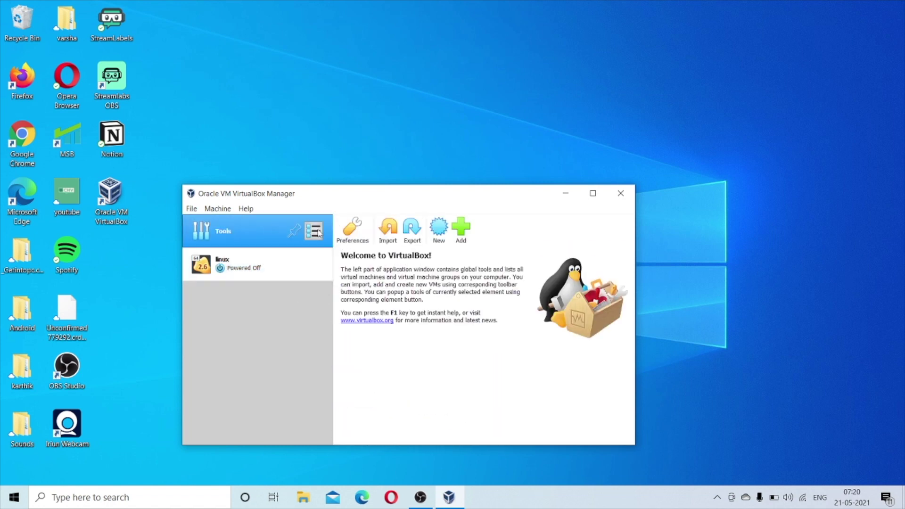
{"action": "left_click", "coordinate": [352, 230]}
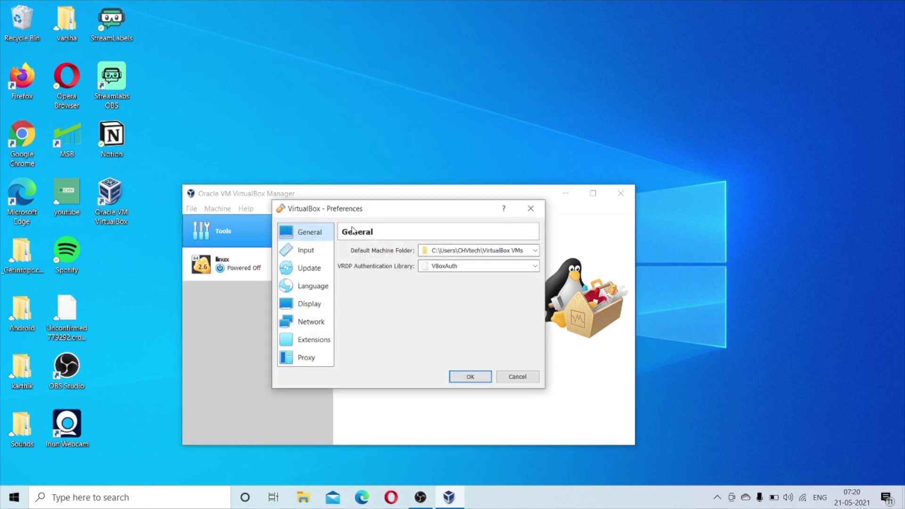
{"action": "left_click", "coordinate": [311, 345]}
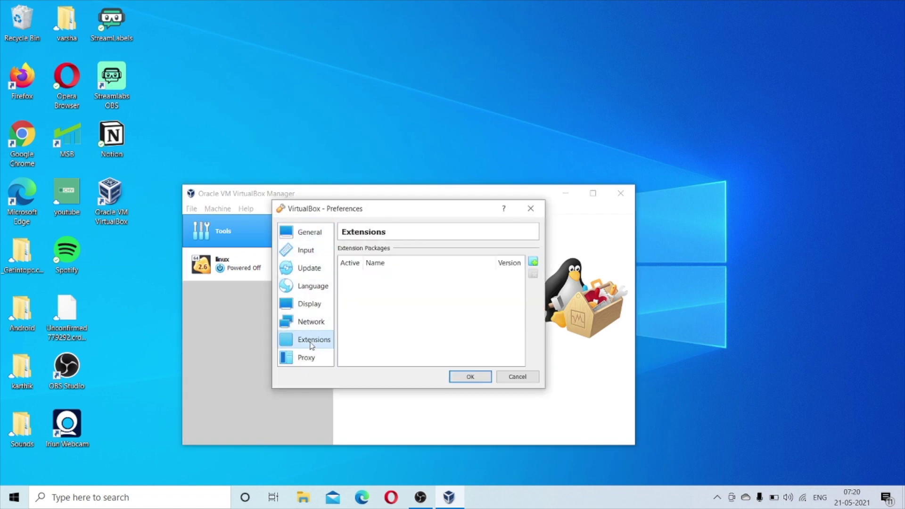
{"action": "left_click", "coordinate": [534, 263]}
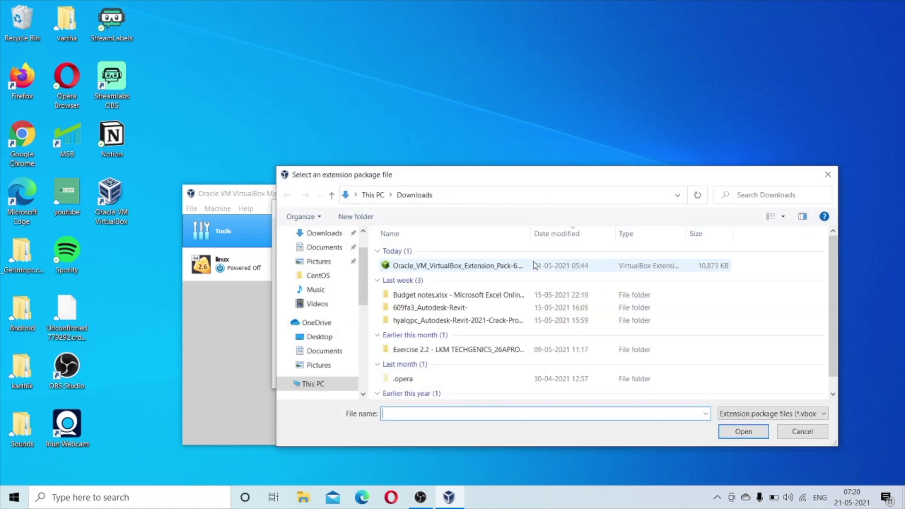
{"action": "left_click", "coordinate": [430, 266]}
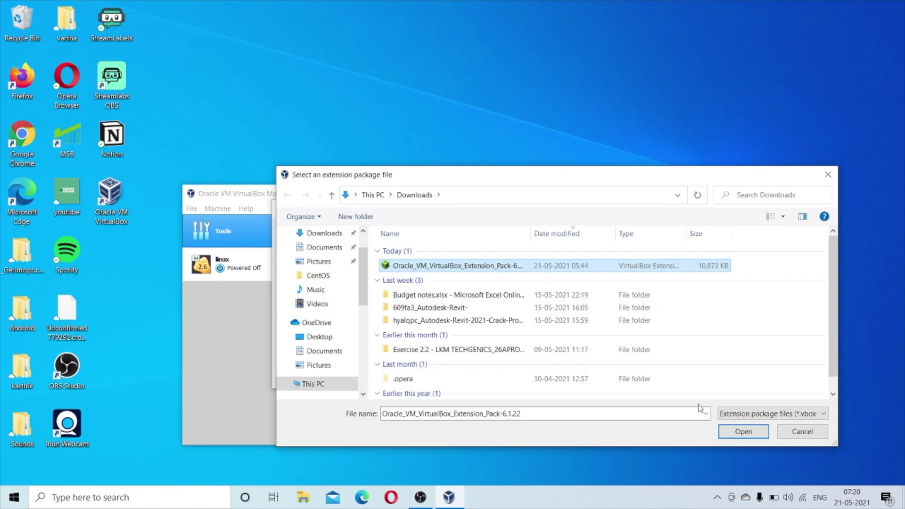
{"action": "left_click", "coordinate": [742, 431]}
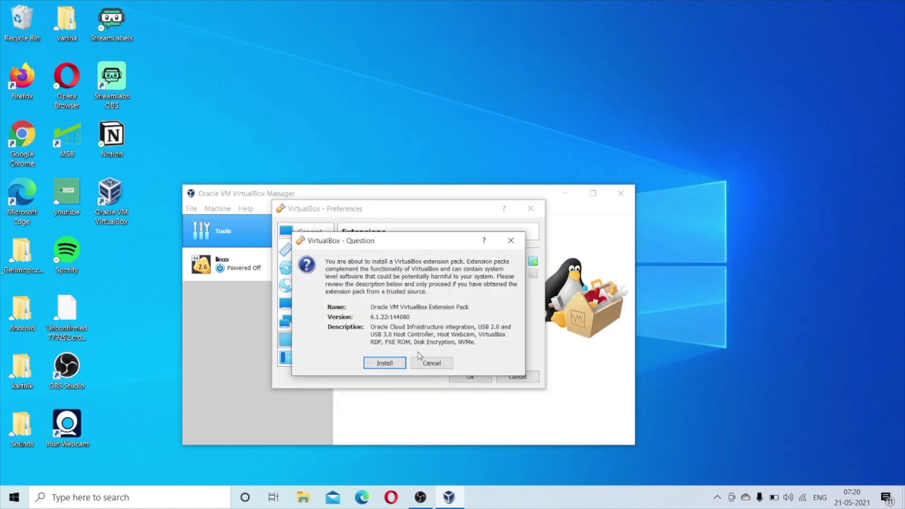
Install Extension Pack 6.1.22r144080, accept the licence, and close Preferences.
{"action": "left_click", "coordinate": [398, 361]}
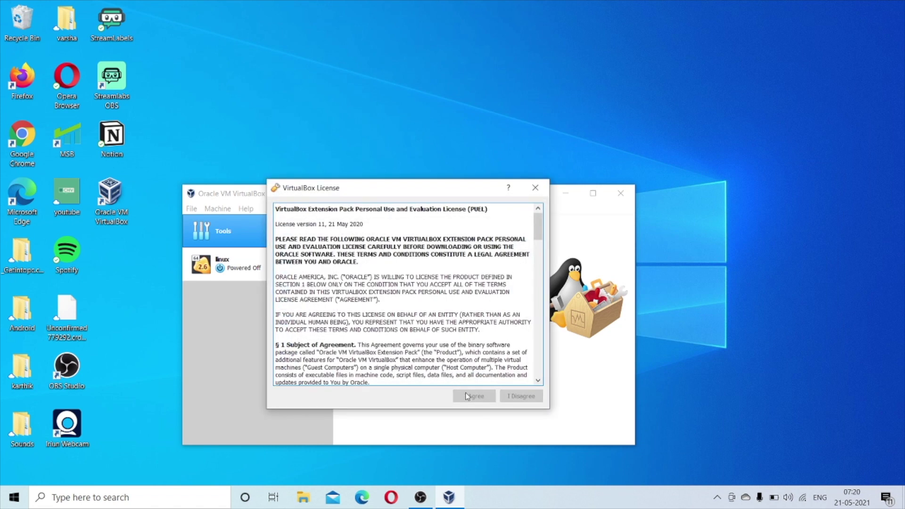
{"action": "scroll", "coordinate": [454, 349], "scroll_direction": "down", "scroll_amount": 6}
{"action": "scroll", "coordinate": [462, 370], "scroll_direction": "down", "scroll_amount": 15}
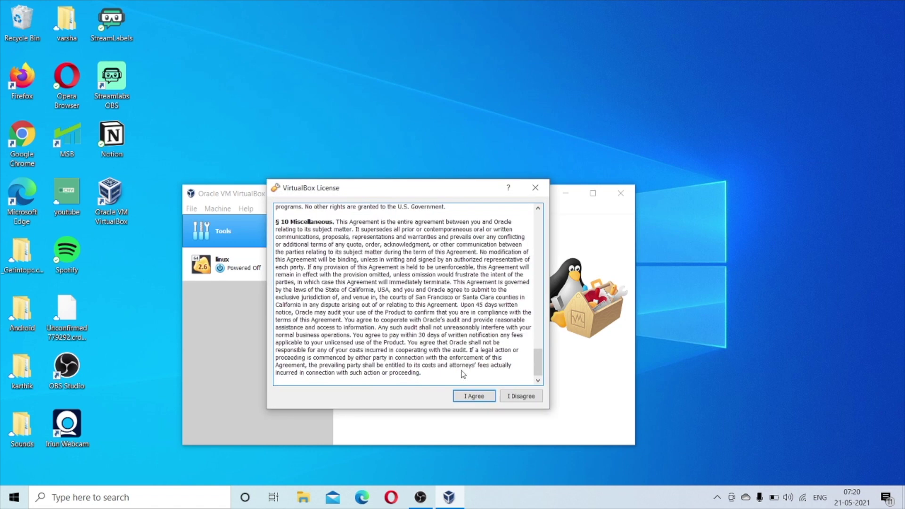
{"action": "left_click", "coordinate": [470, 398]}
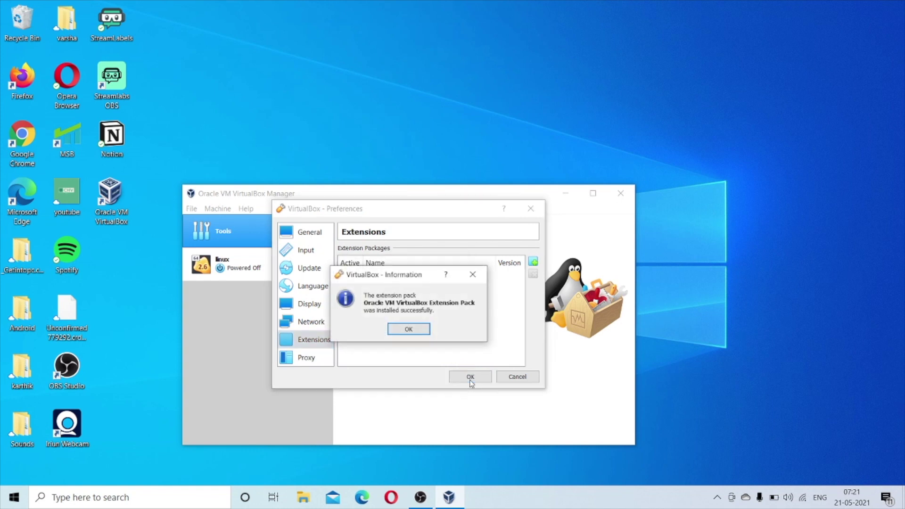
{"action": "left_click", "coordinate": [409, 329]}
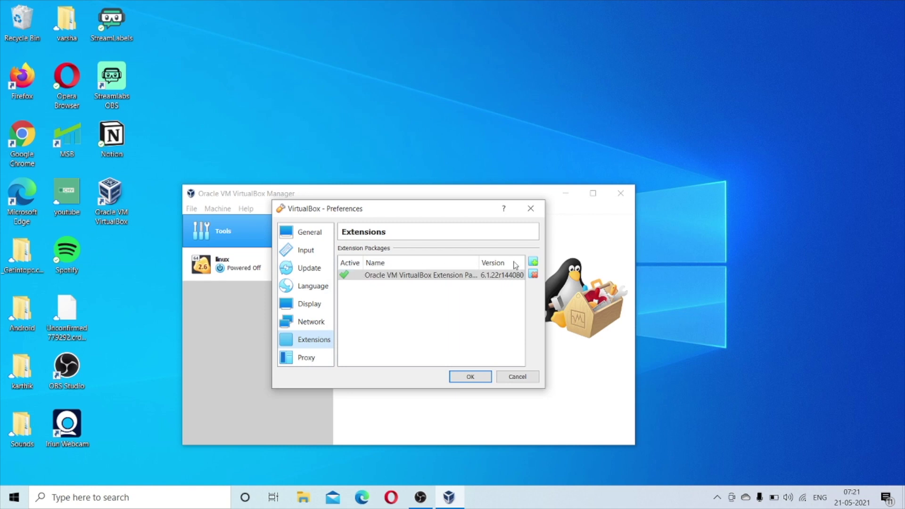
{"action": "left_click", "coordinate": [531, 208]}
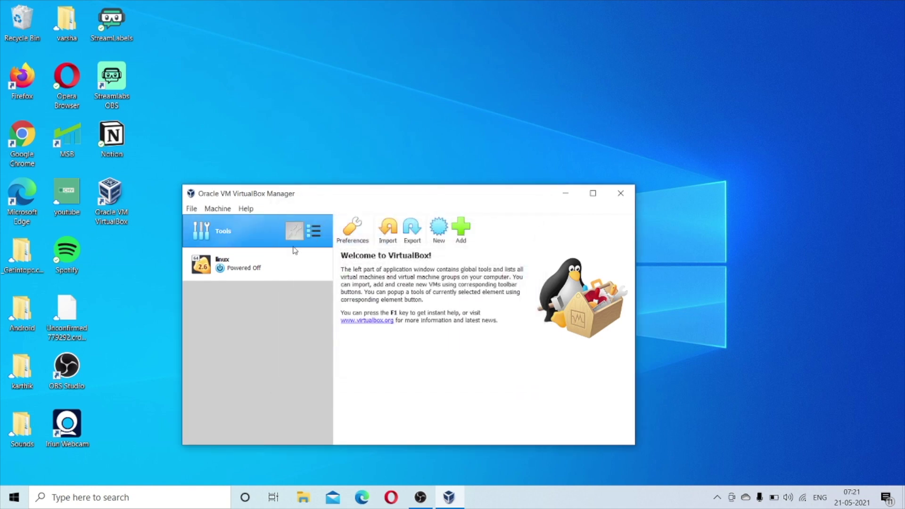
Look in E:\Virtualbox VMs\CentOS for a machine file to register, then cancel.
{"action": "left_click", "coordinate": [460, 228]}
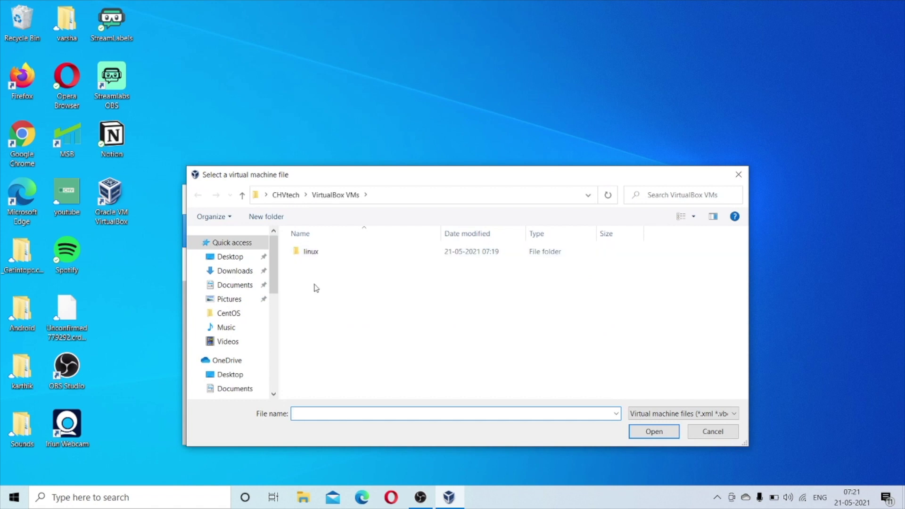
{"action": "scroll", "coordinate": [224, 300], "scroll_direction": "down", "scroll_amount": 6}
{"action": "left_click", "coordinate": [228, 289]}
{"action": "double_click", "coordinate": [311, 251]}
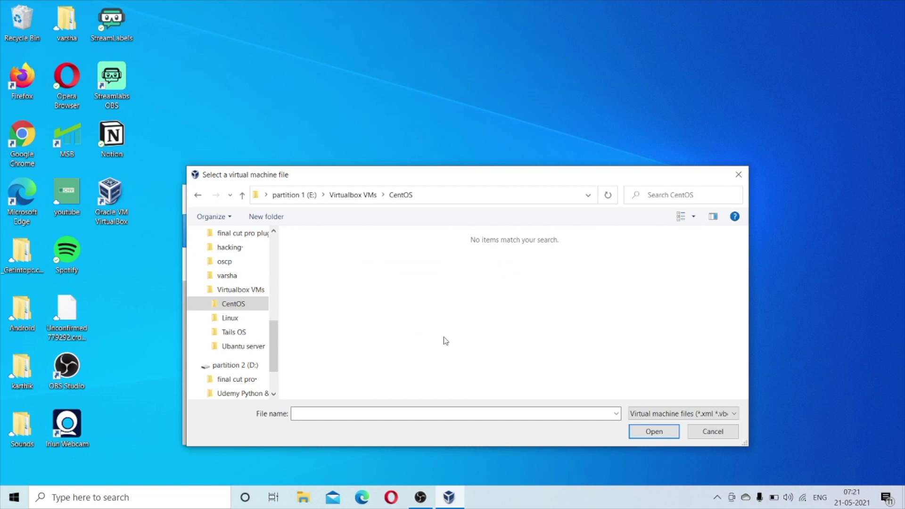
{"action": "left_click", "coordinate": [703, 433]}
Create Linux VM 'centOS' with 4024 MB memory and no hard disk, accepting the warning.
{"action": "left_click", "coordinate": [436, 228]}
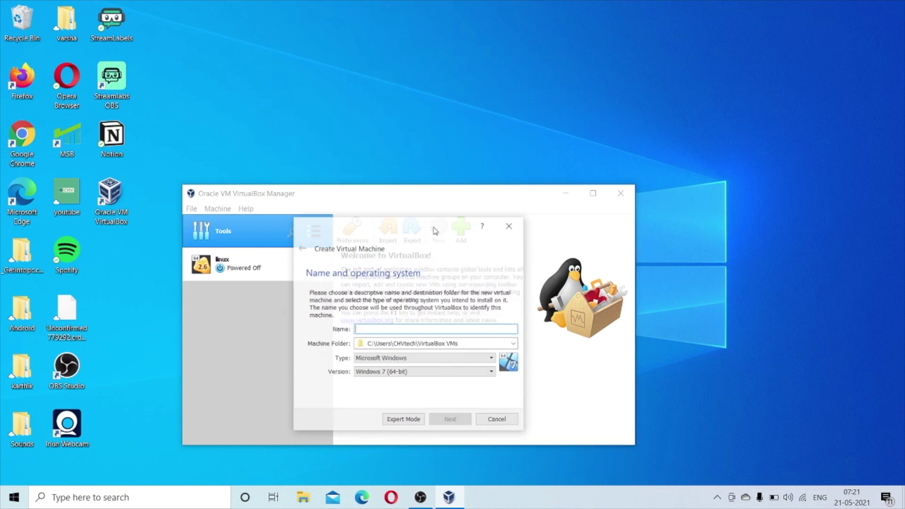
{"action": "type", "text": "centOS"}
{"action": "left_click", "coordinate": [424, 358]}
{"action": "left_click", "coordinate": [406, 375]}
{"action": "left_click", "coordinate": [445, 418]}
{"action": "double_click", "coordinate": [489, 328]}
{"action": "type", "text": "4024"}
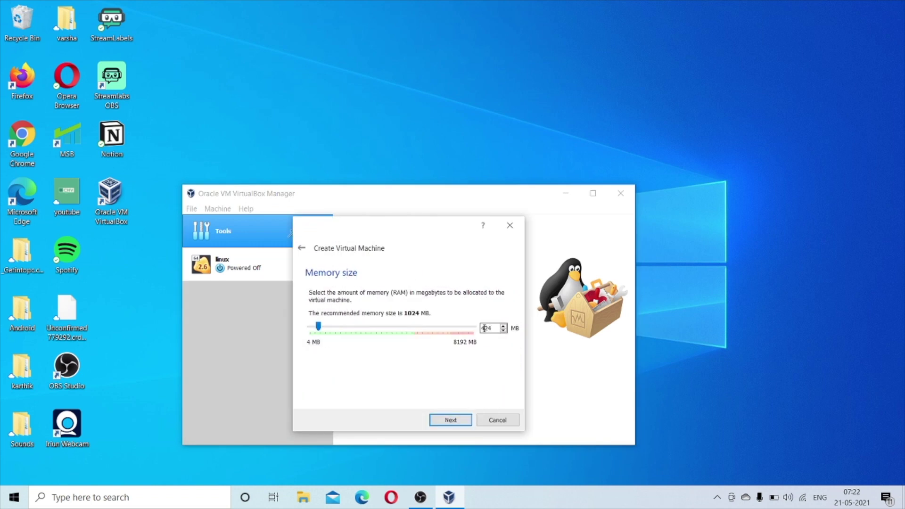
{"action": "left_click", "coordinate": [444, 422]}
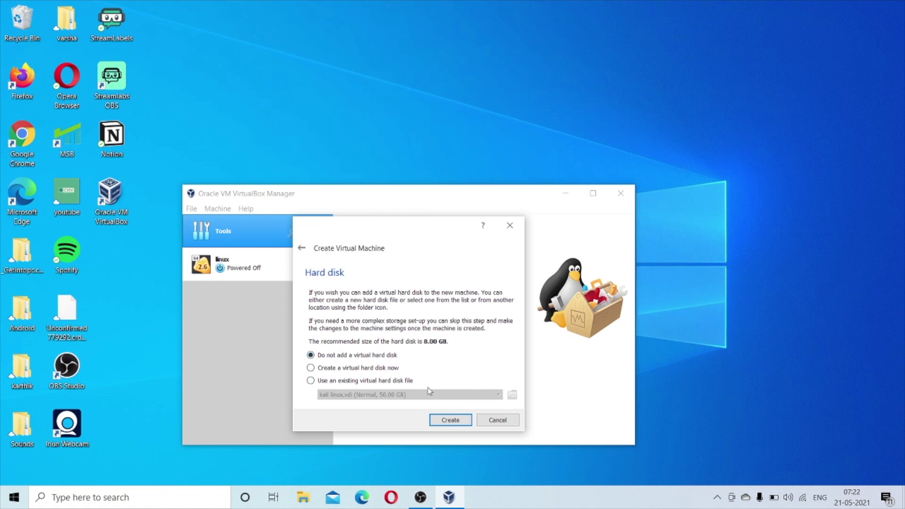
{"action": "left_click", "coordinate": [435, 420]}
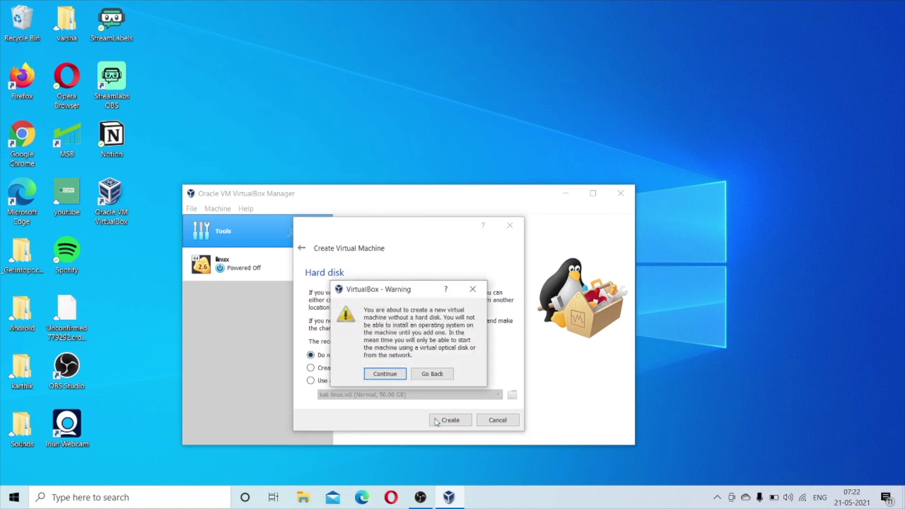
{"action": "left_click", "coordinate": [377, 373]}
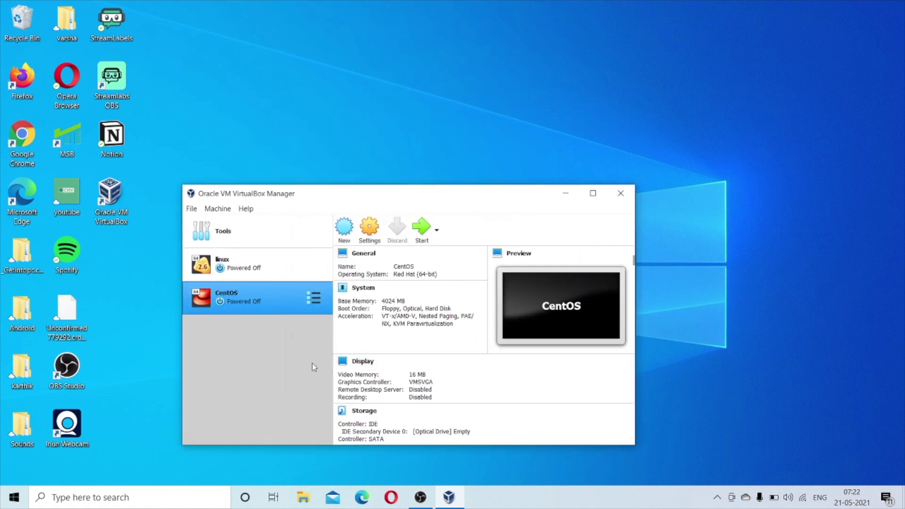
In the CentOS VM's Storage settings, add a hard disk to the SATA controller.
{"action": "left_click", "coordinate": [370, 230]}
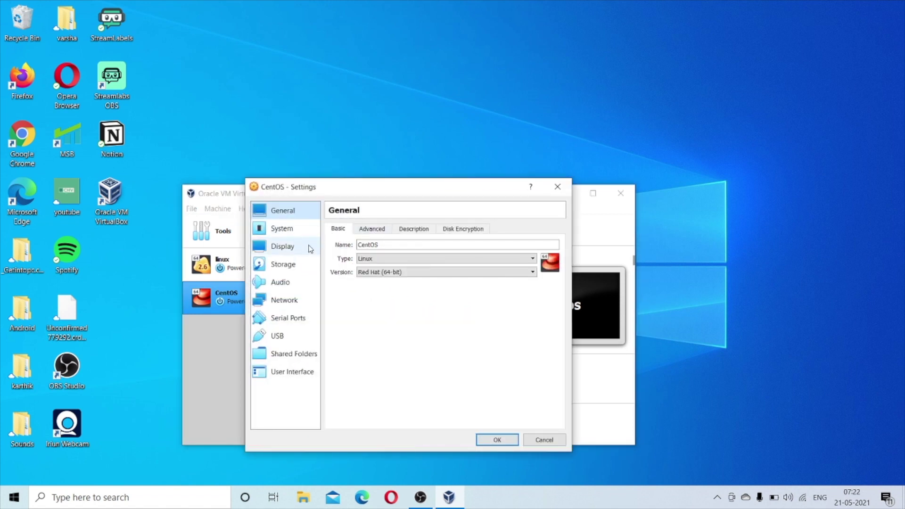
{"action": "left_click", "coordinate": [275, 266]}
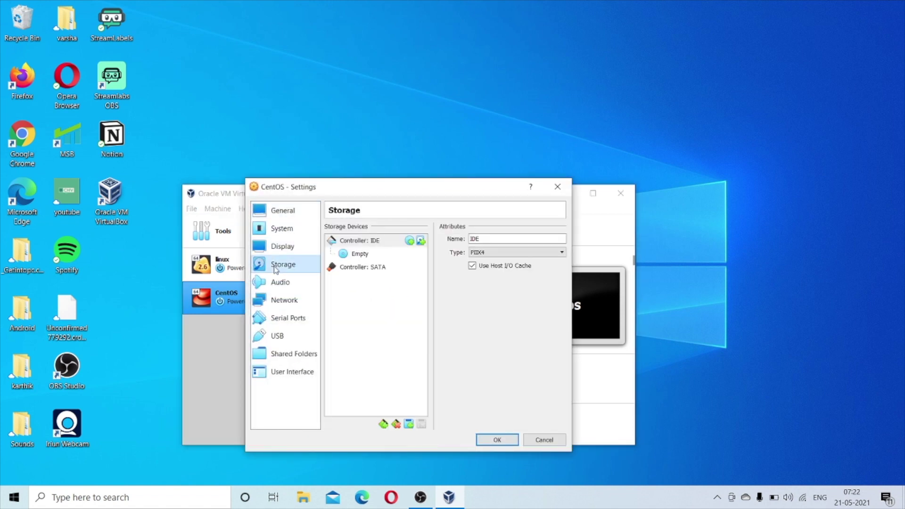
{"action": "left_click", "coordinate": [363, 267]}
{"action": "left_click", "coordinate": [409, 424]}
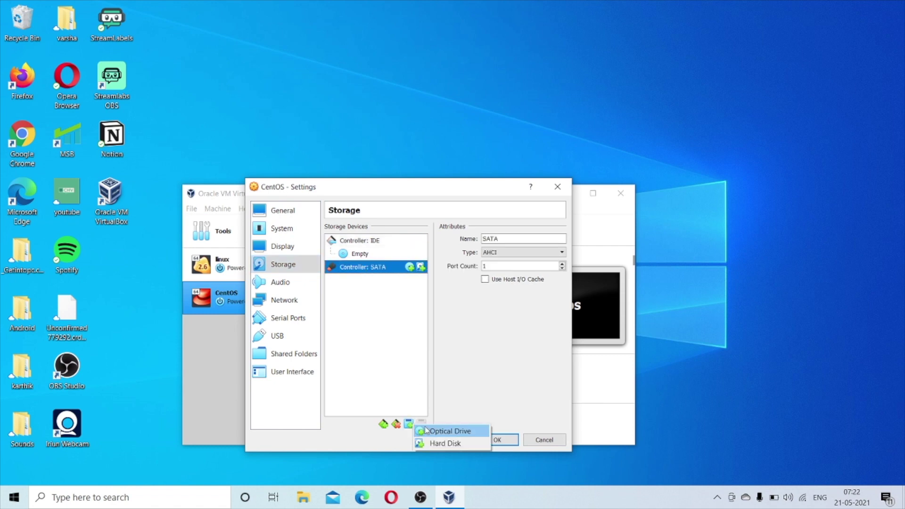
{"action": "left_click", "coordinate": [435, 442]}
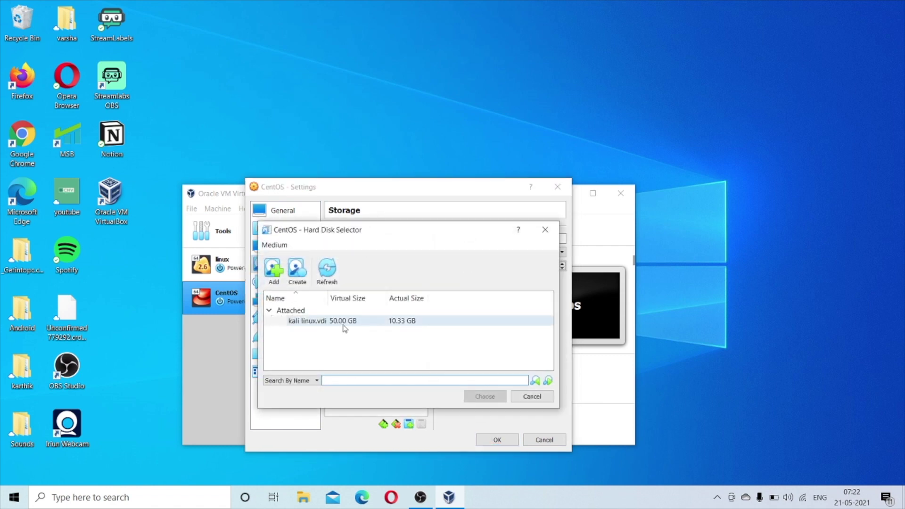
Attach CentOS-8.1-1911-x86_64-gnome.vdi to the controller and save the settings.
{"action": "left_click", "coordinate": [274, 269]}
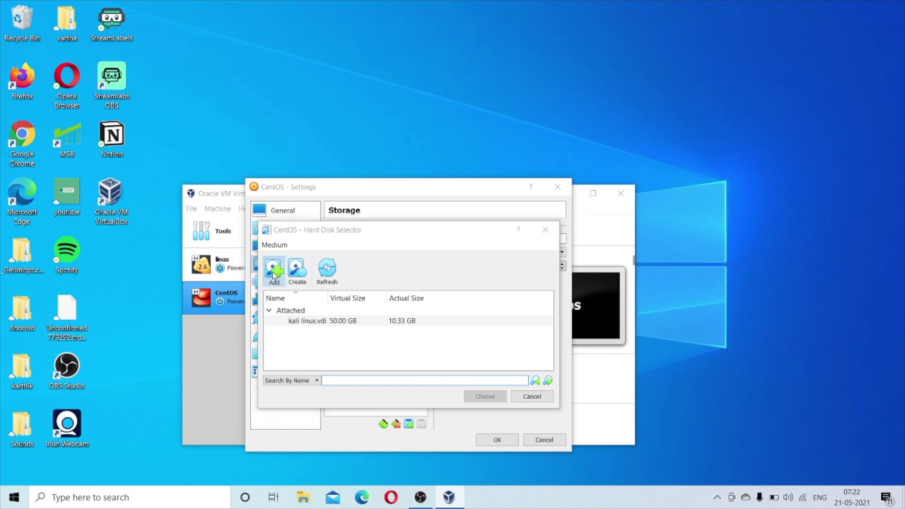
{"action": "double_click", "coordinate": [391, 250]}
{"action": "left_click", "coordinate": [452, 267]}
{"action": "left_click", "coordinate": [720, 433]}
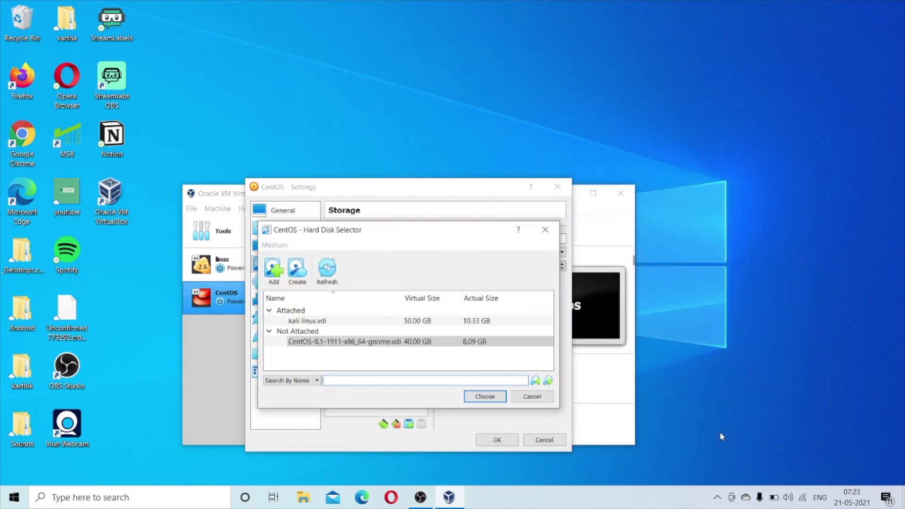
{"action": "left_click", "coordinate": [426, 343]}
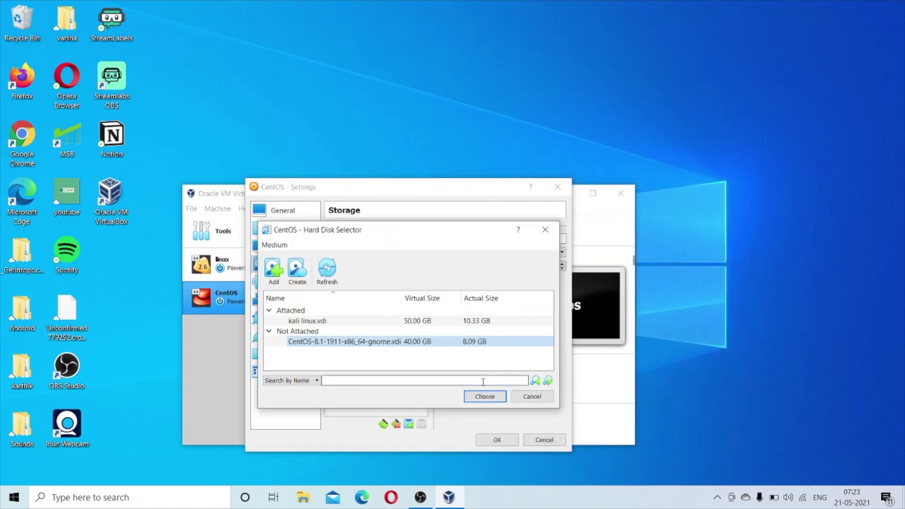
{"action": "left_click", "coordinate": [485, 397]}
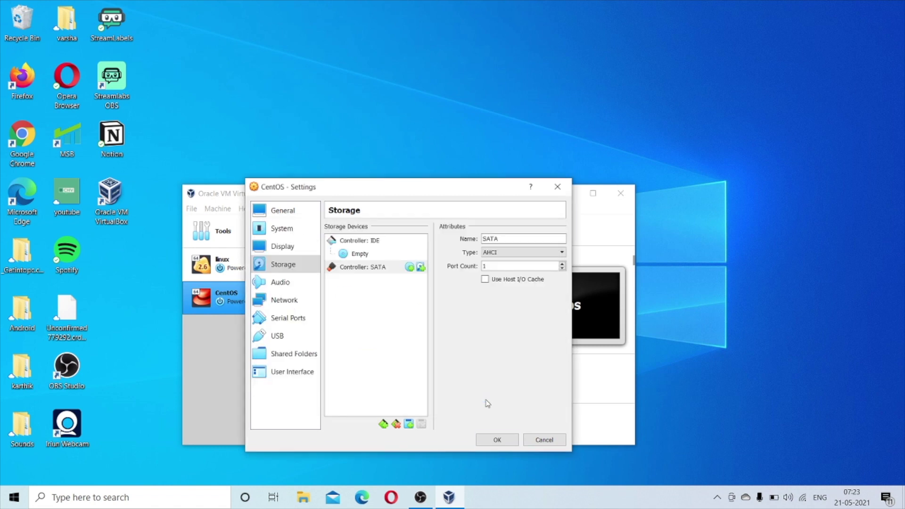
{"action": "left_click", "coordinate": [494, 439]}
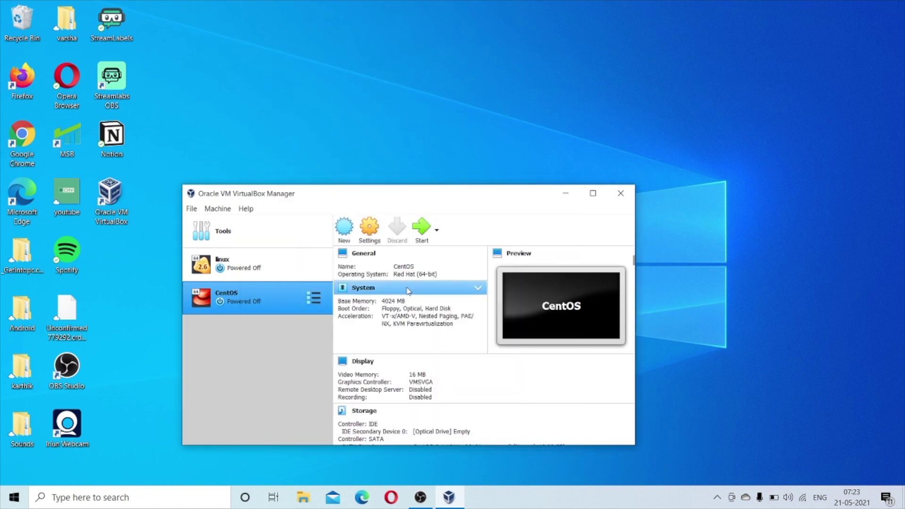
Start the CentOS VM and sign in as root.
{"action": "left_click", "coordinate": [420, 230]}
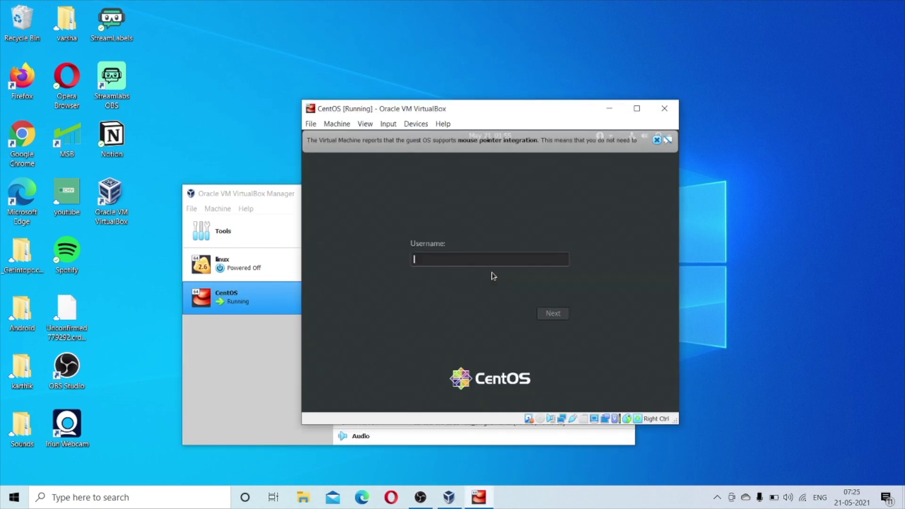
{"action": "type", "text": "root"}
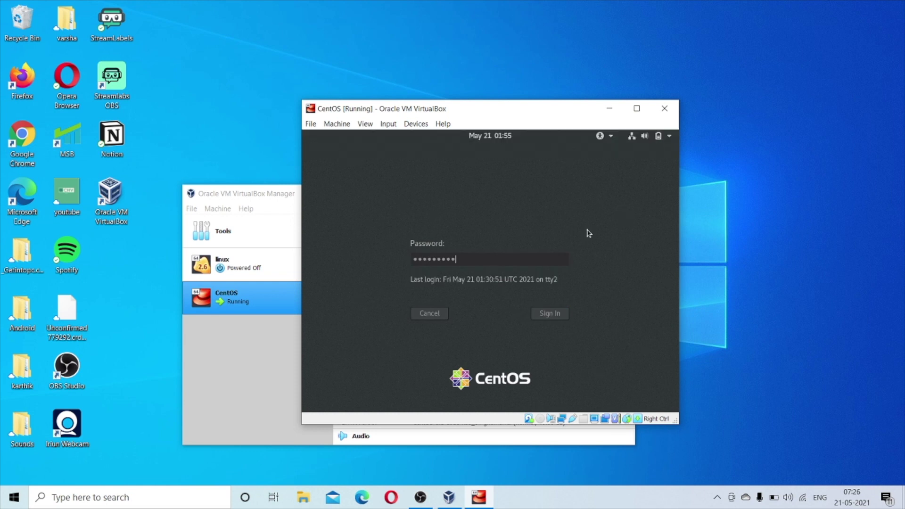
{"action": "key", "text": "Return"}
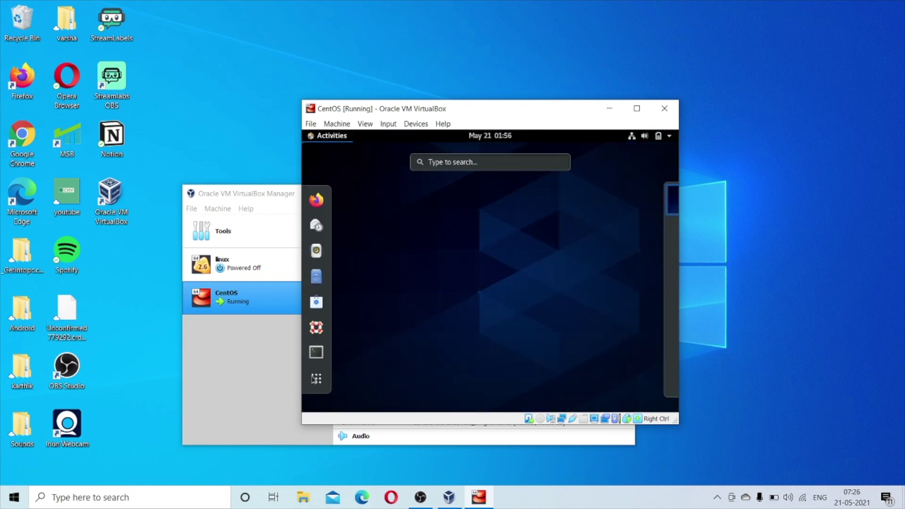
Open the Desktop folder in Files, then power off the CentOS VM.
{"action": "left_click", "coordinate": [315, 277]}
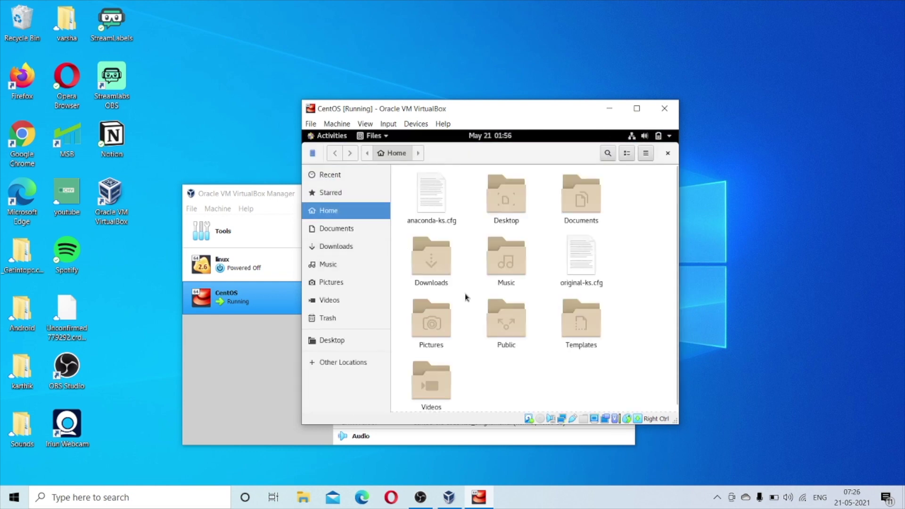
{"action": "scroll", "coordinate": [464, 296], "scroll_direction": "down", "scroll_amount": 1}
{"action": "double_click", "coordinate": [500, 198]}
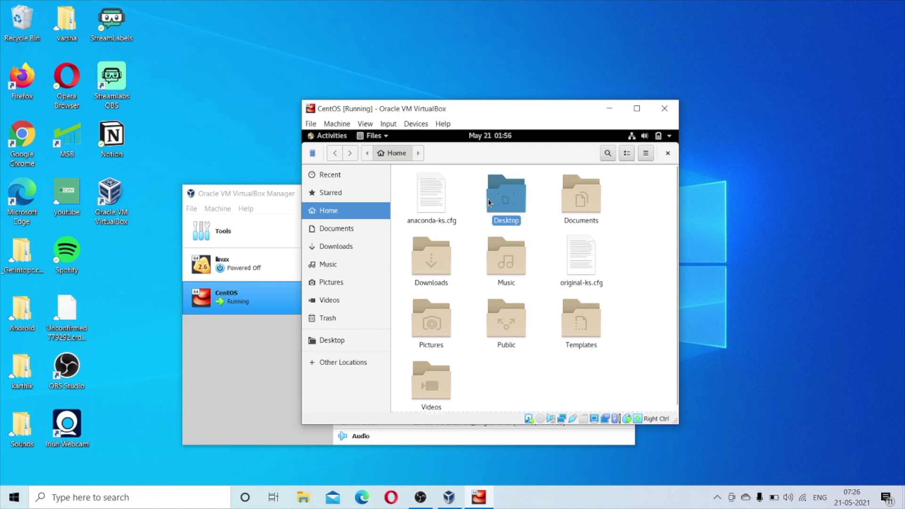
{"action": "left_click", "coordinate": [664, 108]}
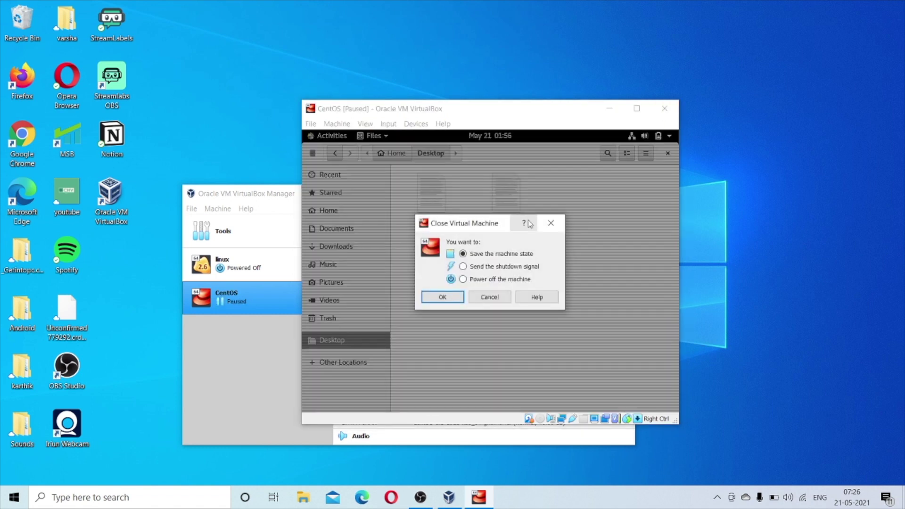
{"action": "left_click", "coordinate": [442, 296]}
Add the existing kali linux machine file from E:\Virtualbox VMs\Linux\kali linux to the VM list.
{"action": "left_click", "coordinate": [250, 231]}
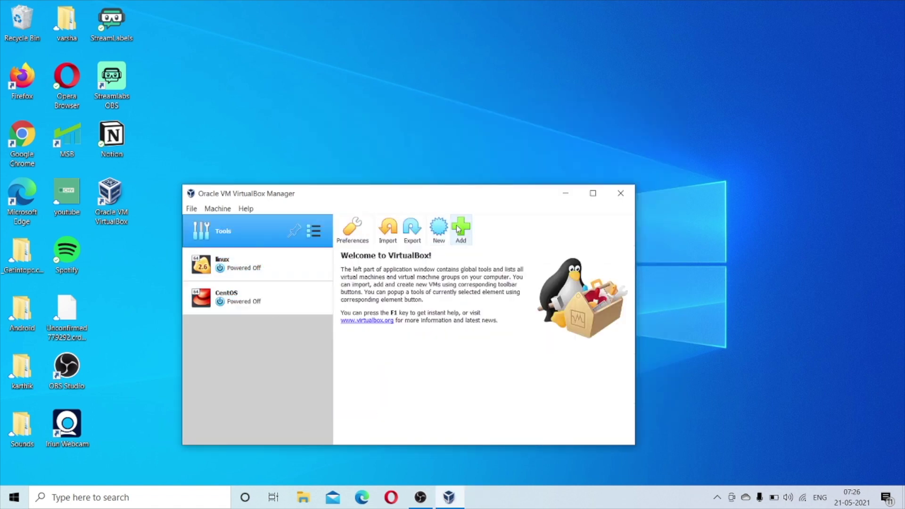
{"action": "left_click", "coordinate": [462, 229]}
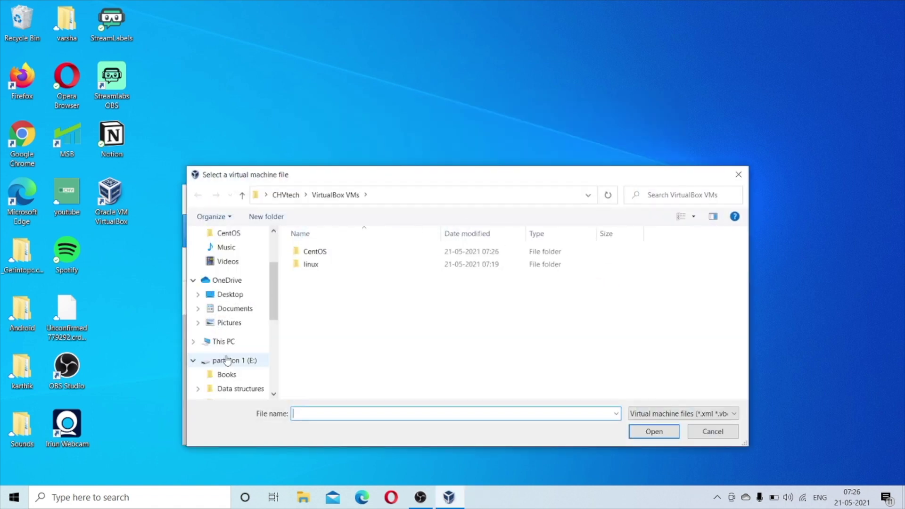
{"action": "left_click", "coordinate": [234, 360]}
{"action": "scroll", "coordinate": [325, 325], "scroll_direction": "down", "scroll_amount": 1}
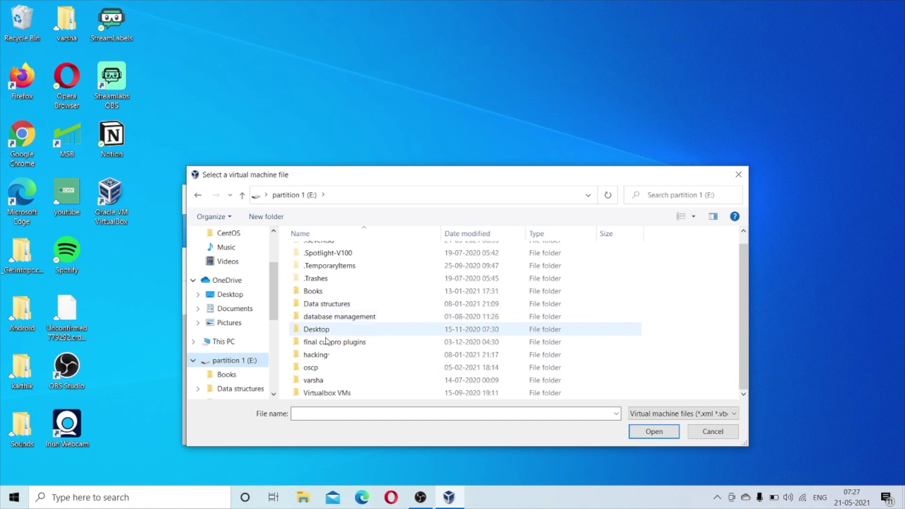
{"action": "double_click", "coordinate": [330, 393]}
{"action": "double_click", "coordinate": [310, 265]}
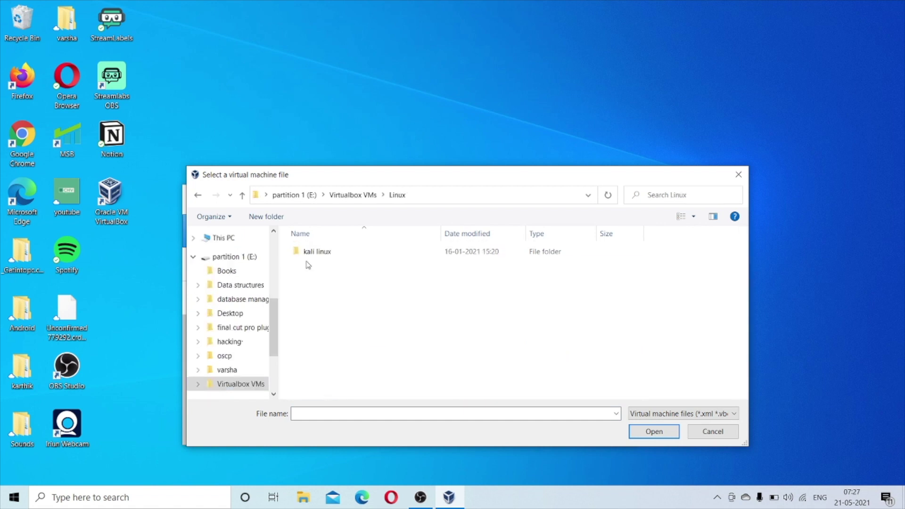
{"action": "left_click", "coordinate": [329, 250]}
{"action": "double_click", "coordinate": [328, 251]}
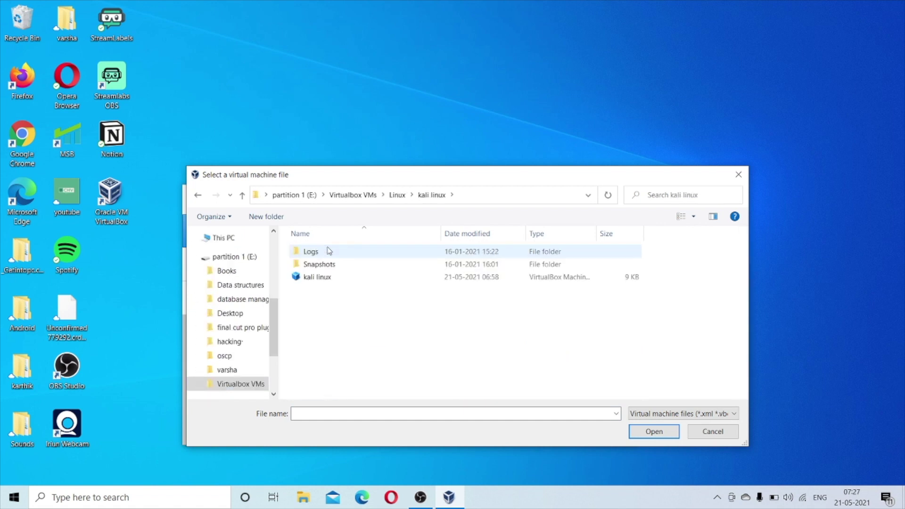
{"action": "left_click", "coordinate": [327, 279]}
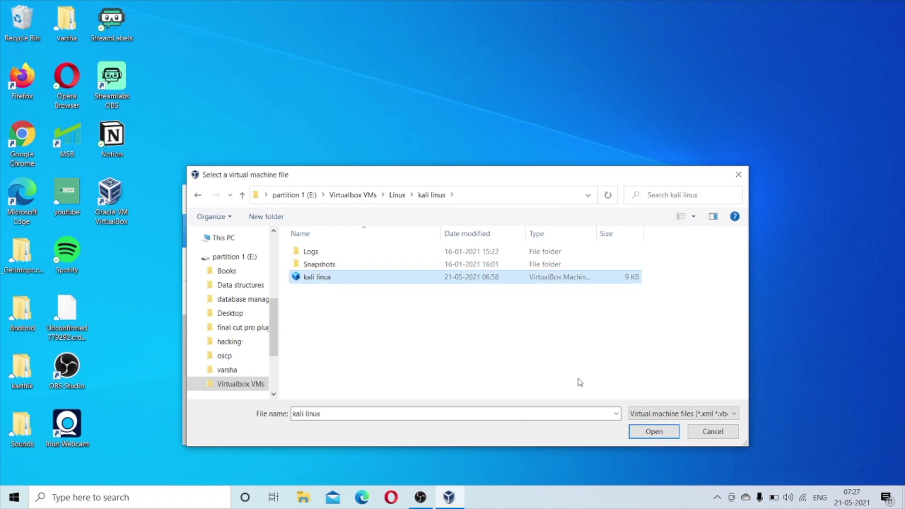
{"action": "left_click", "coordinate": [652, 432]}
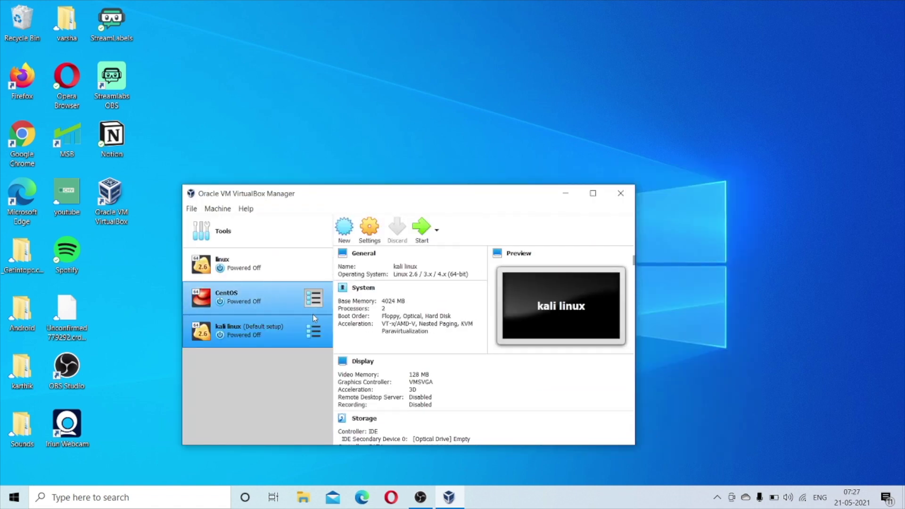
Start kali linux, boot the default Kali entry, and log in with the account password.
{"action": "left_click", "coordinate": [422, 229]}
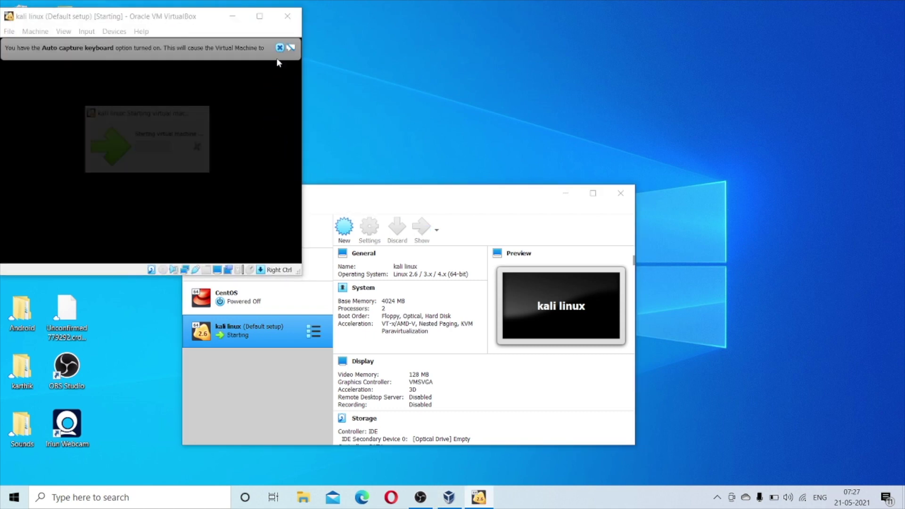
{"action": "left_click_drag", "start_coordinate": [175, 20], "coordinate": [261, 49]}
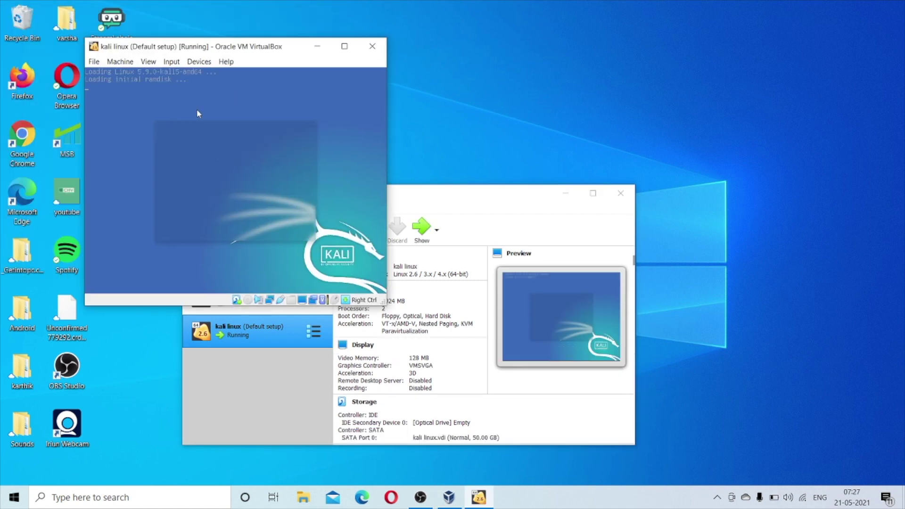
{"action": "key", "text": "Return"}
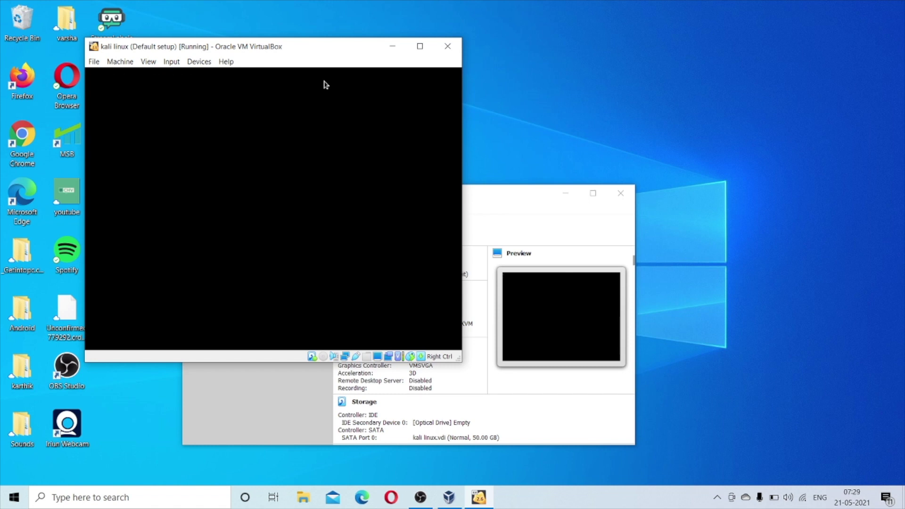
{"action": "type", "text": "kali"}
{"action": "key", "text": "Return"}
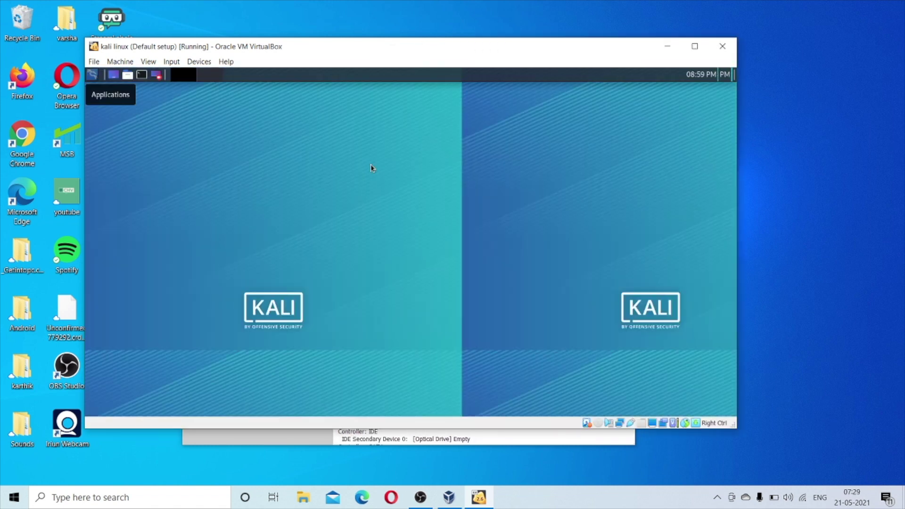